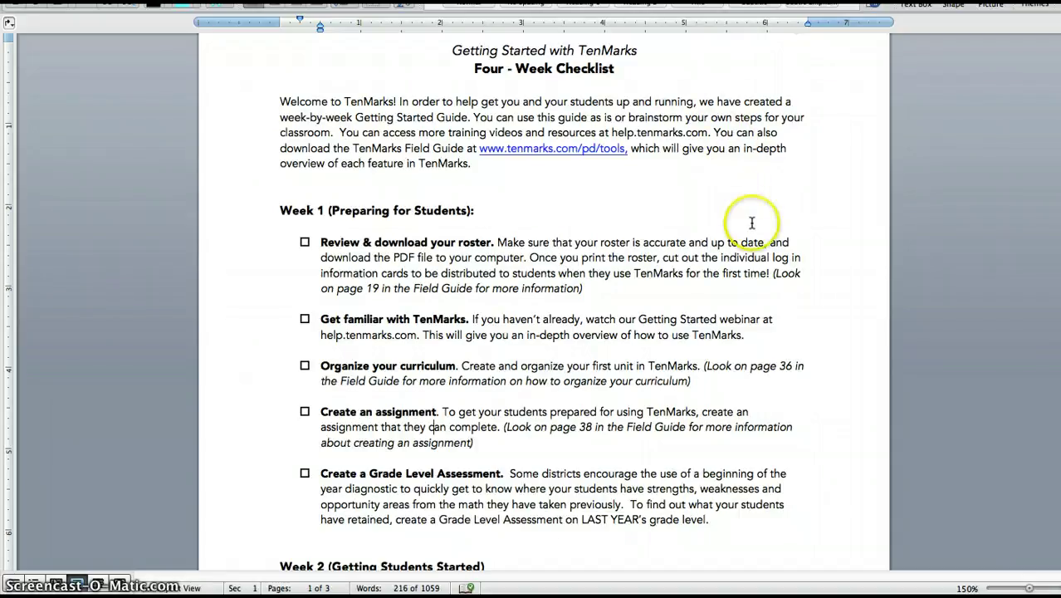
Read through the Getting Started with TenMarks four-week checklist, covering the Week 1 and Week 2 tasks.
scroll(752, 222, "down", 3)
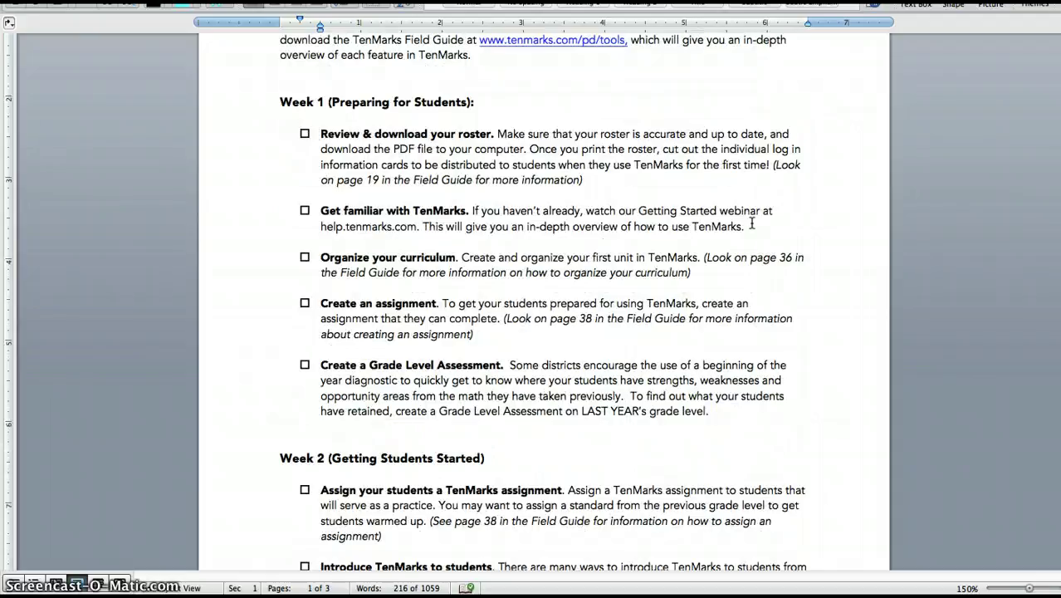
scroll(752, 223, "down", 12)
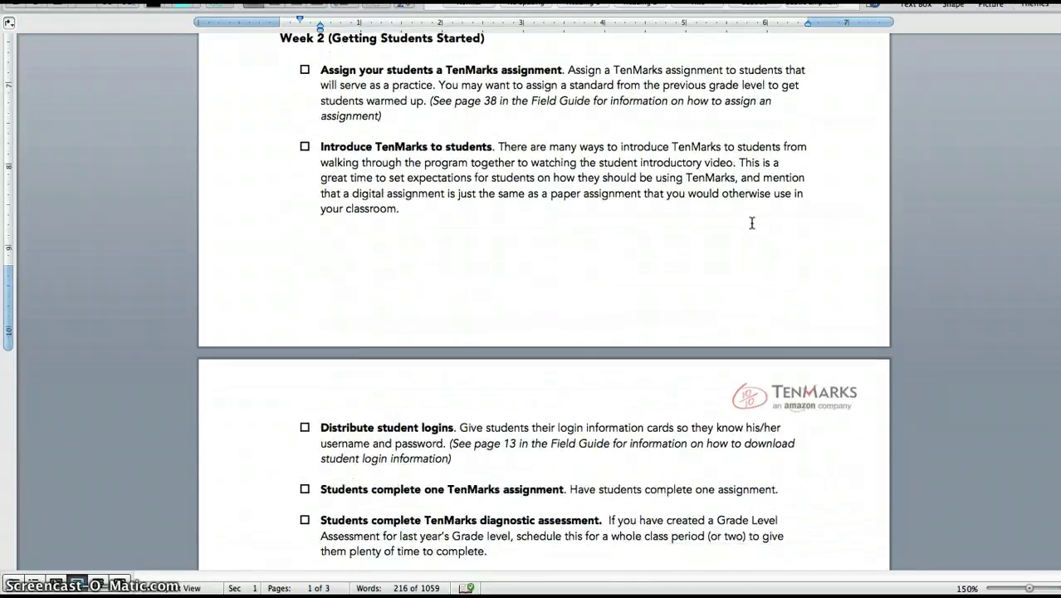
scroll(752, 222, "up", 17)
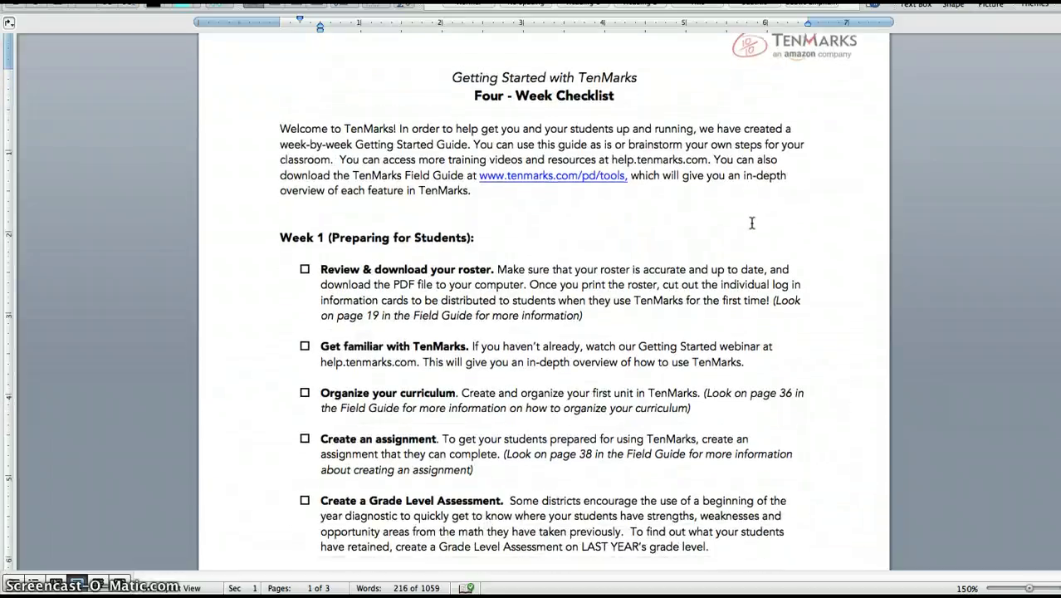
scroll(752, 223, "down", 3)
scroll(752, 222, "down", 1)
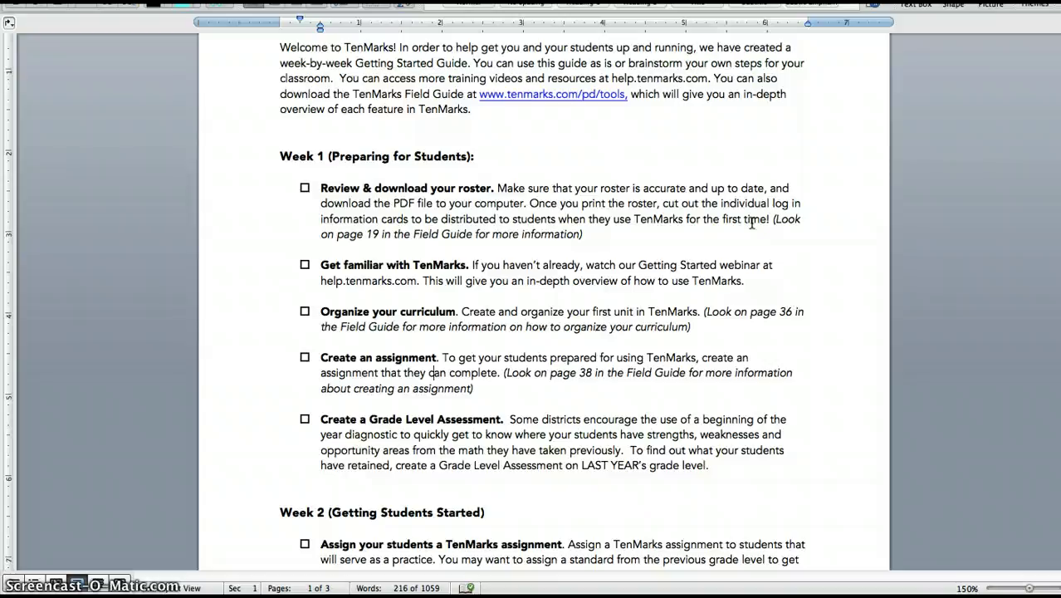
scroll(752, 223, "down", 10)
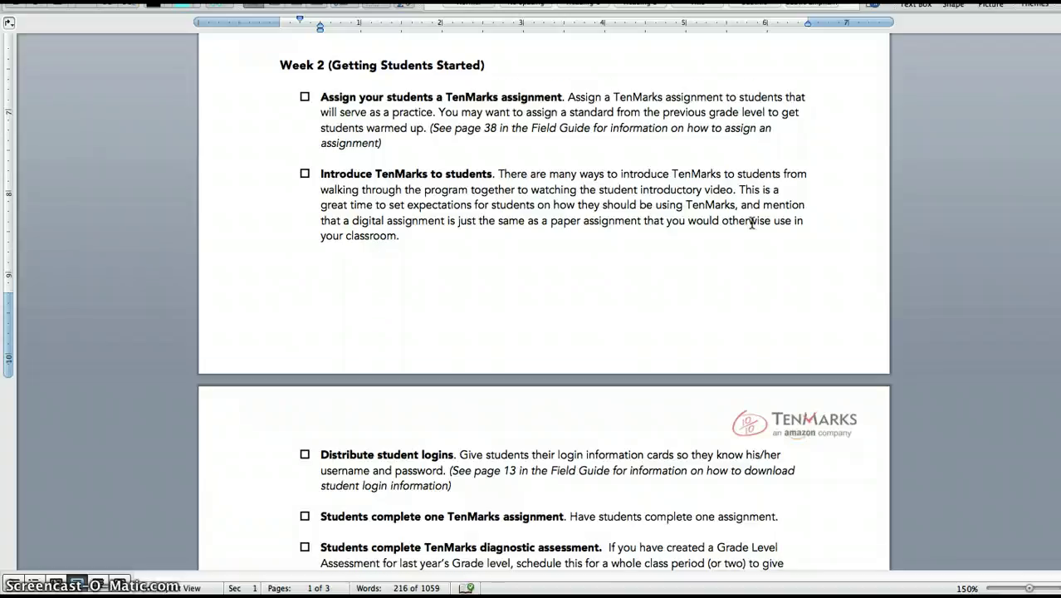
scroll(751, 222, "down", 3)
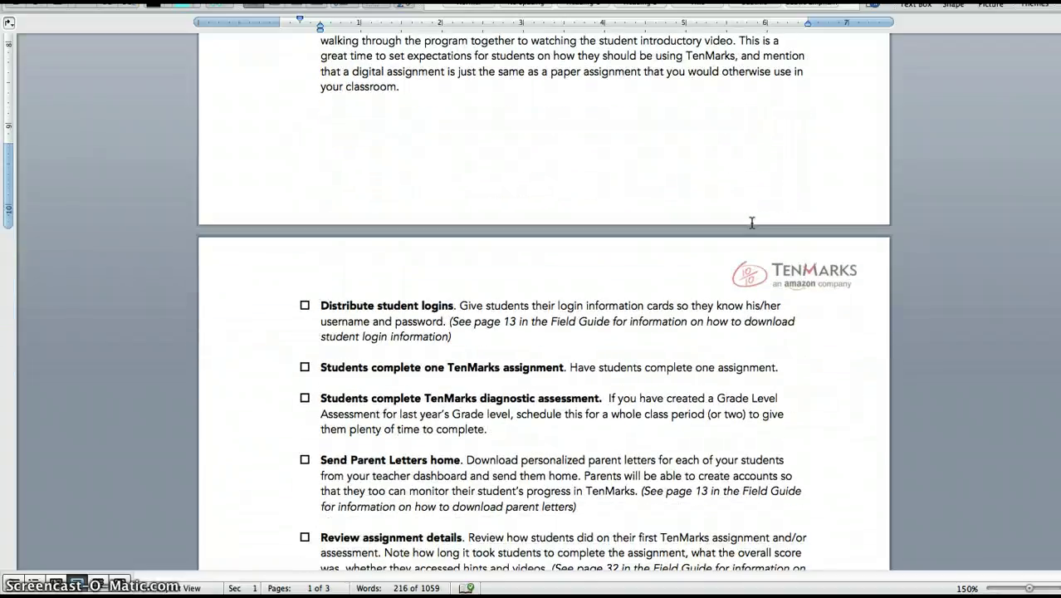
scroll(751, 223, "down", 4)
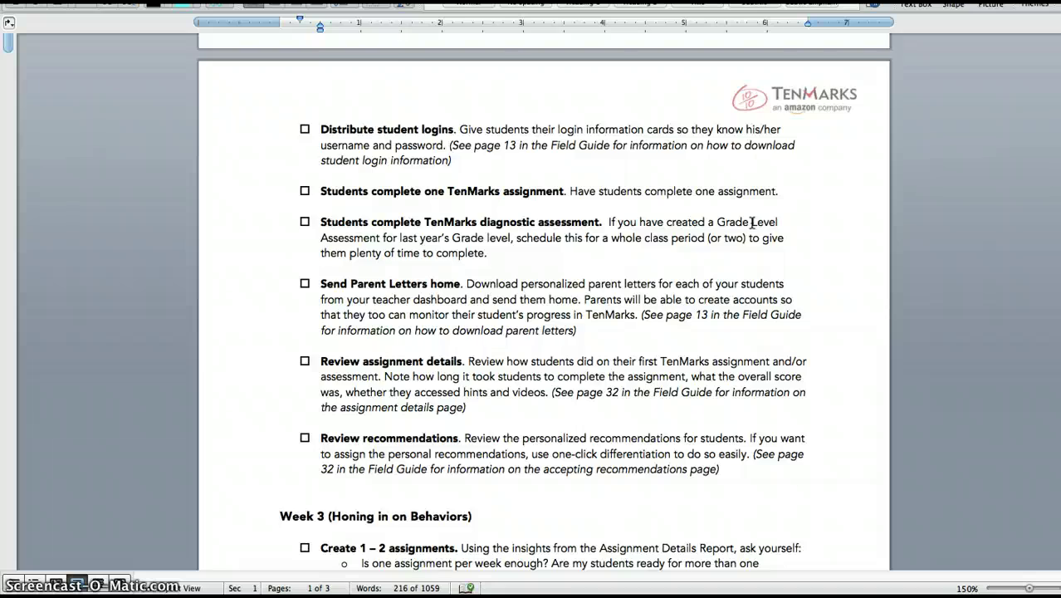
scroll(751, 223, "down", 6)
scroll(752, 222, "up", 15)
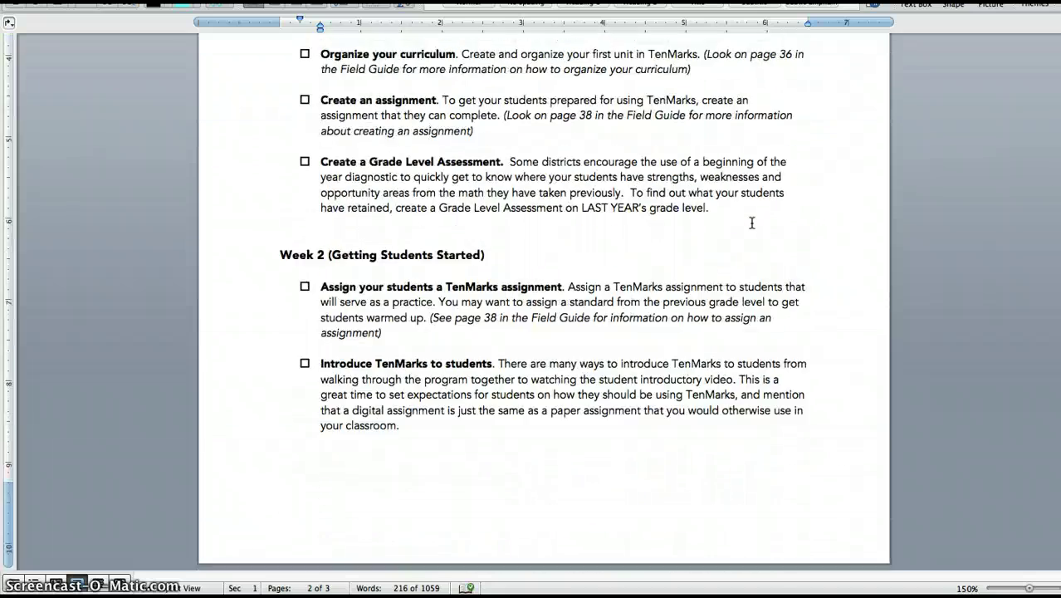
scroll(751, 223, "up", 9)
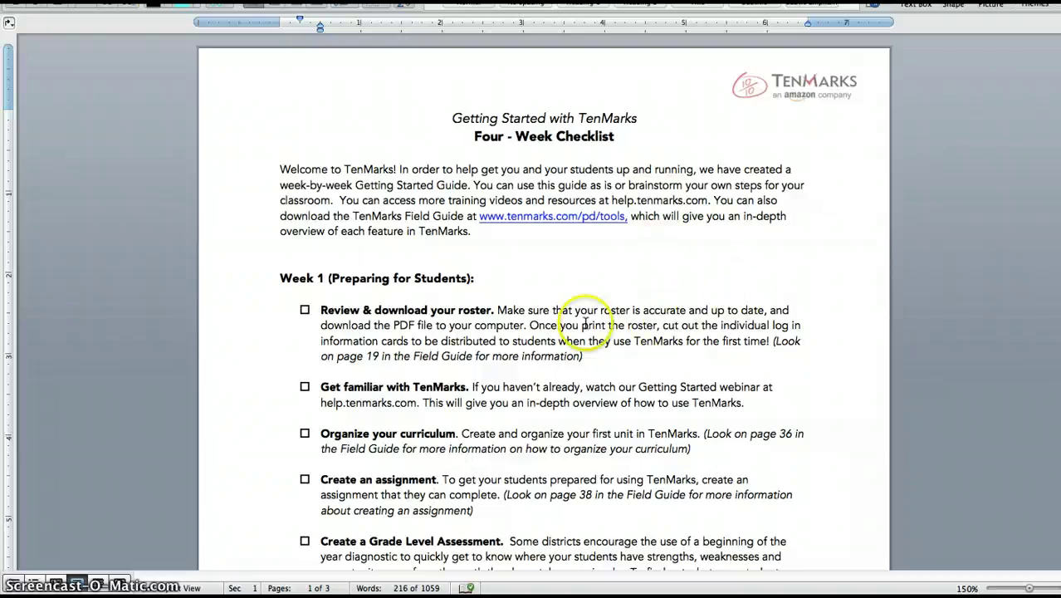
scroll(652, 347, "down", 3)
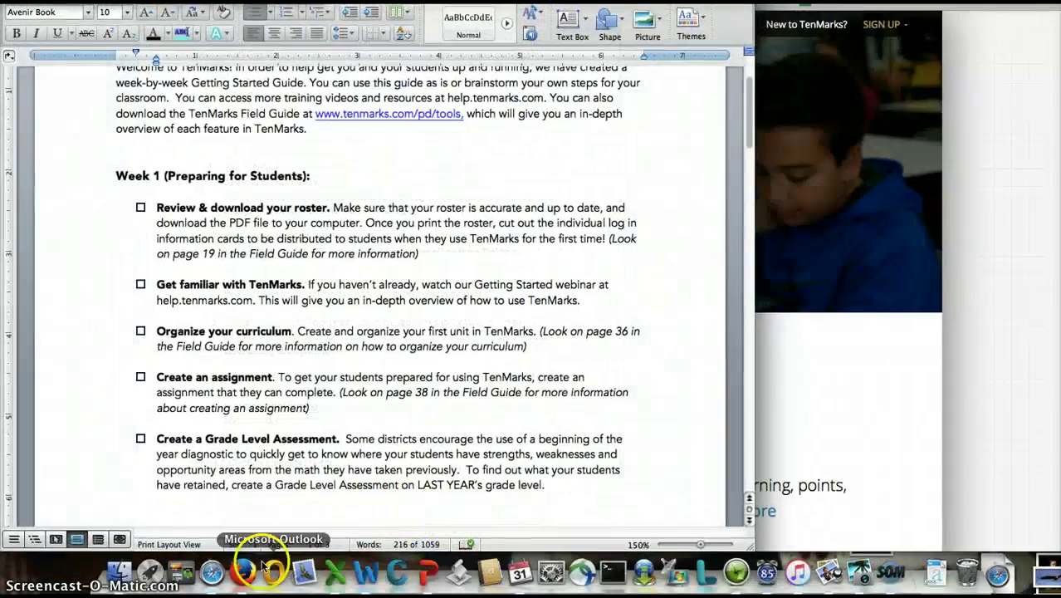
Switch to Firefox, log in to TenMarks with the saved teacher account, and continue to Create Assignments.
left_click(242, 571)
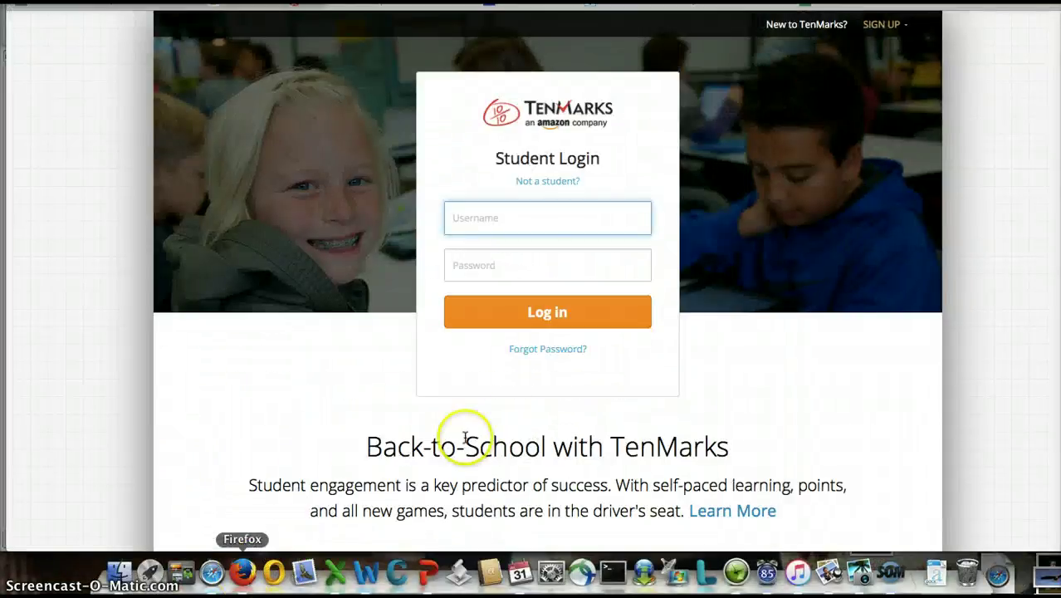
type("jil")
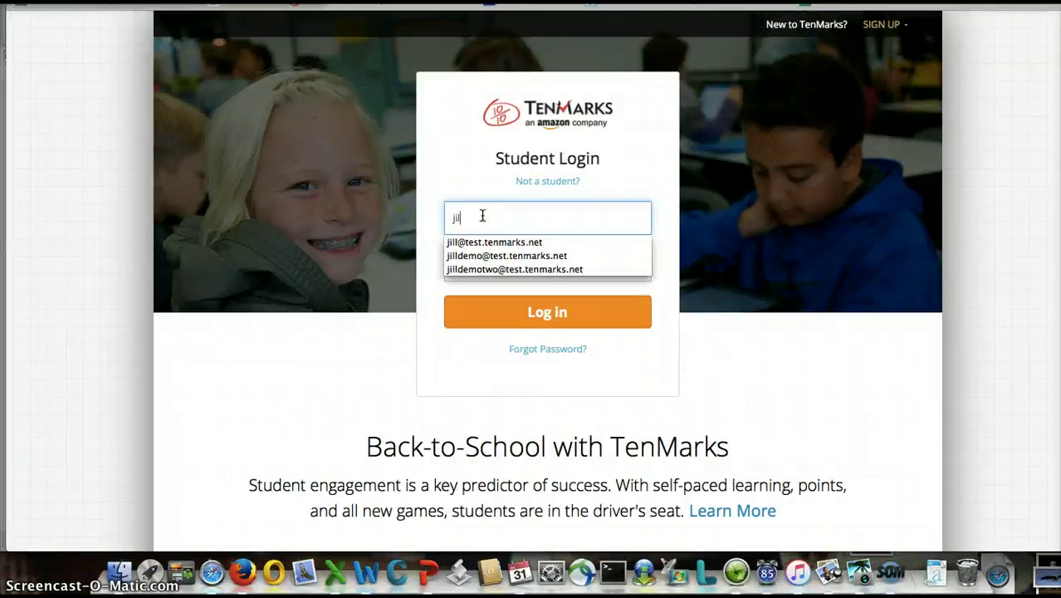
key("Down")
key("Return")
left_click(547, 313)
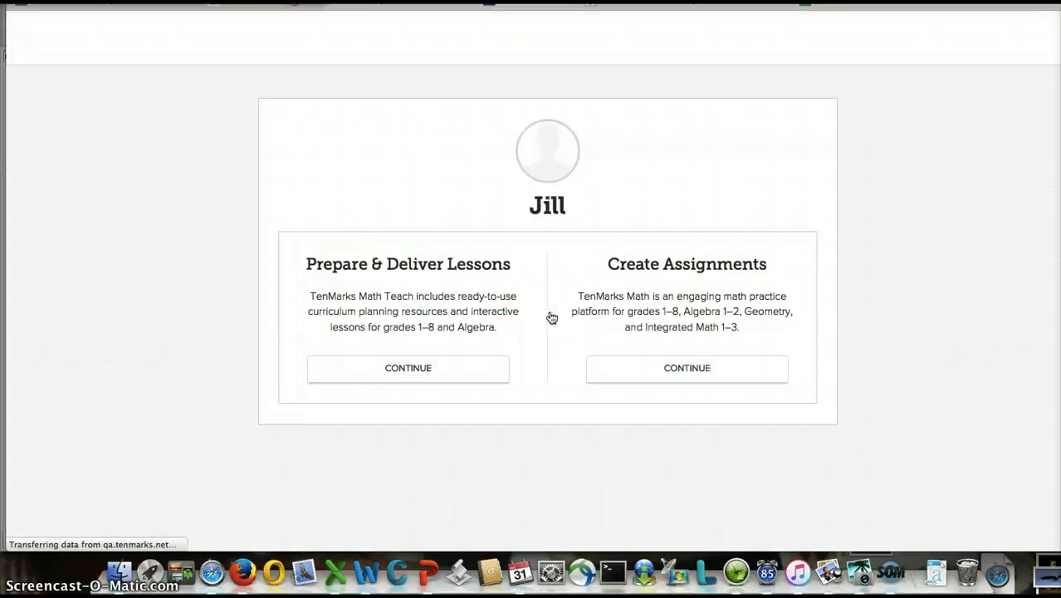
left_click(667, 369)
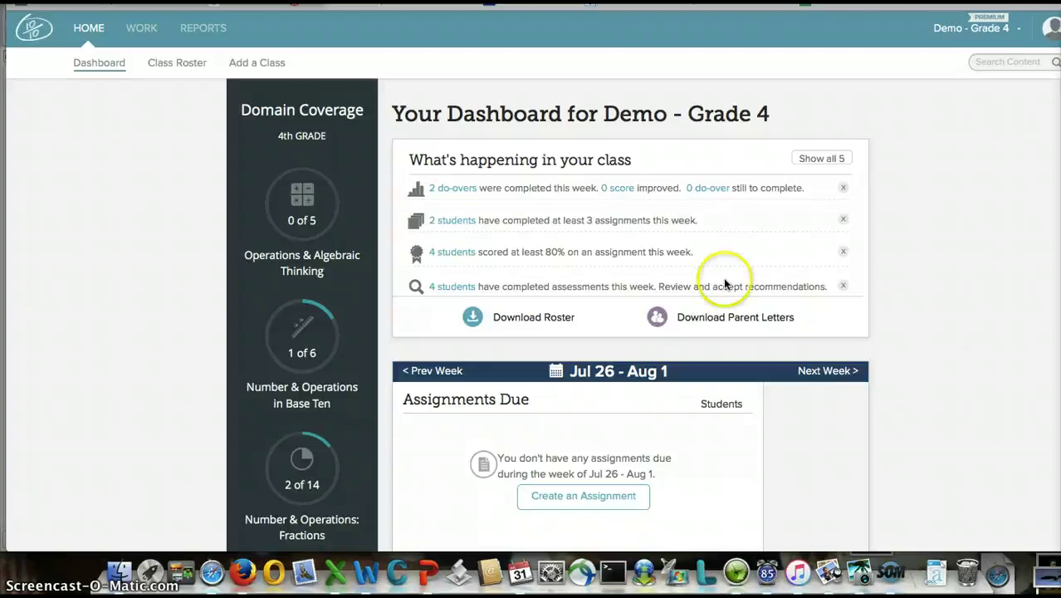
View the class roster, check the one for Integrated Math 1, and return to the Demo - Grade 4 class.
left_click(191, 69)
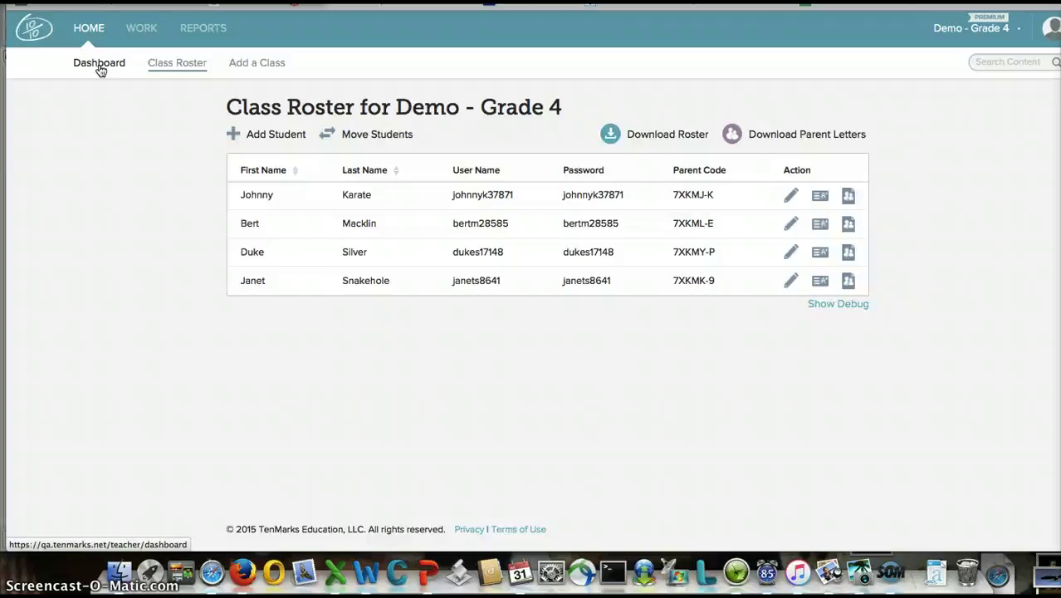
left_click(992, 34)
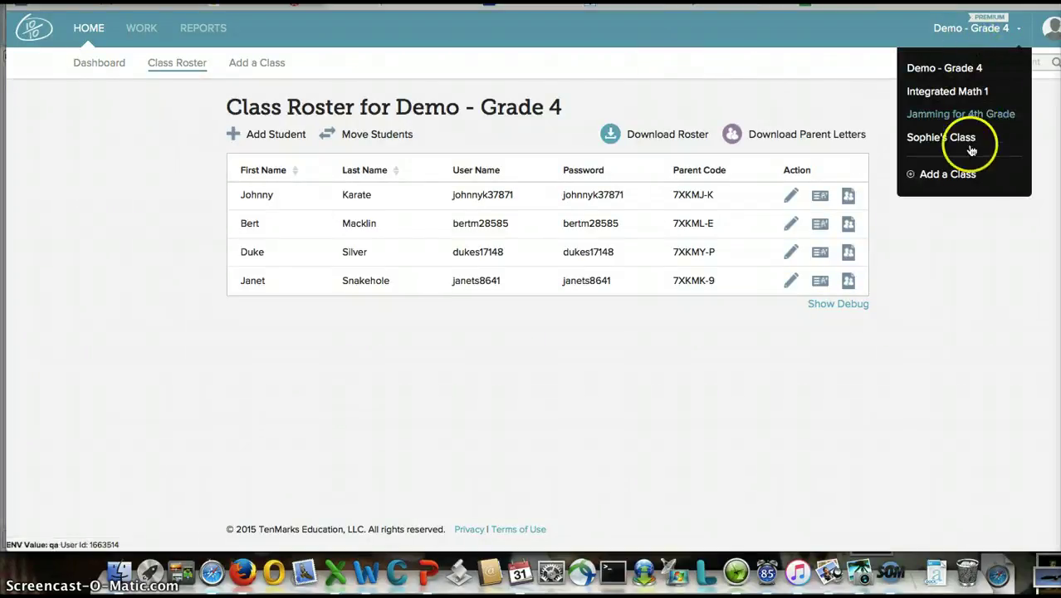
left_click(945, 92)
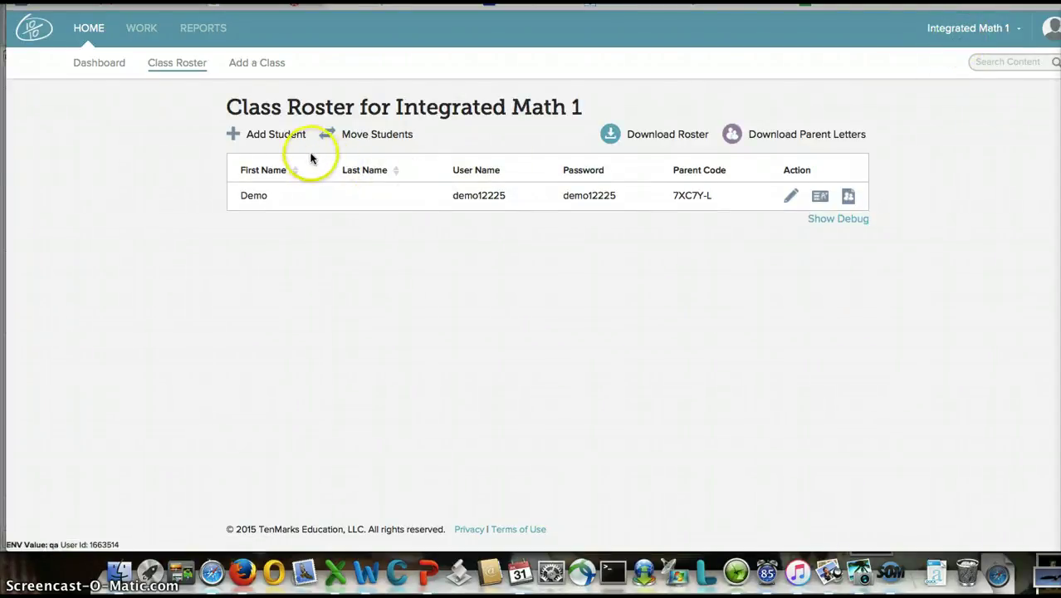
left_click(984, 39)
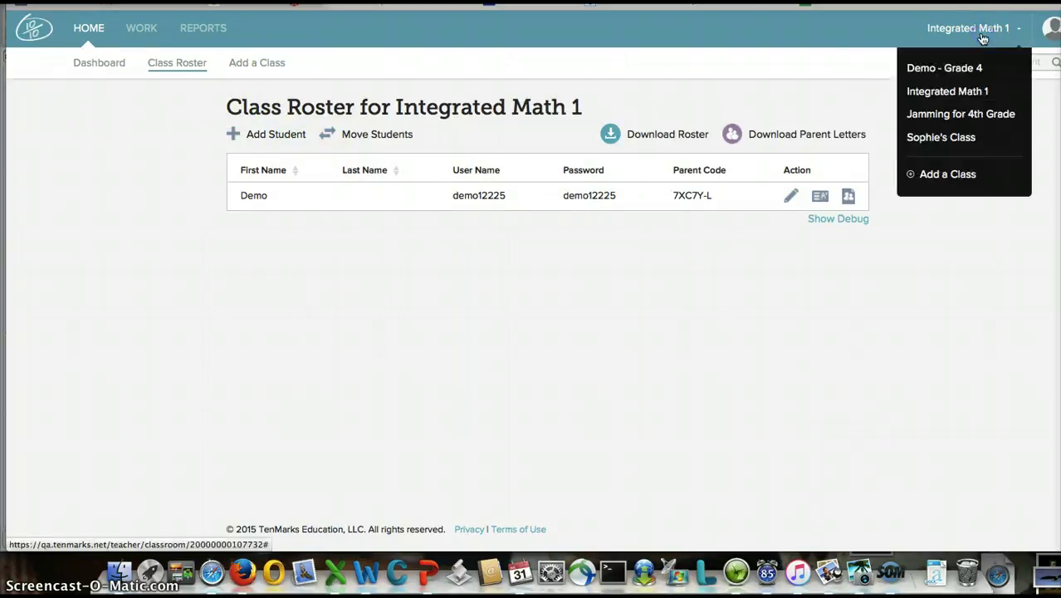
left_click(960, 70)
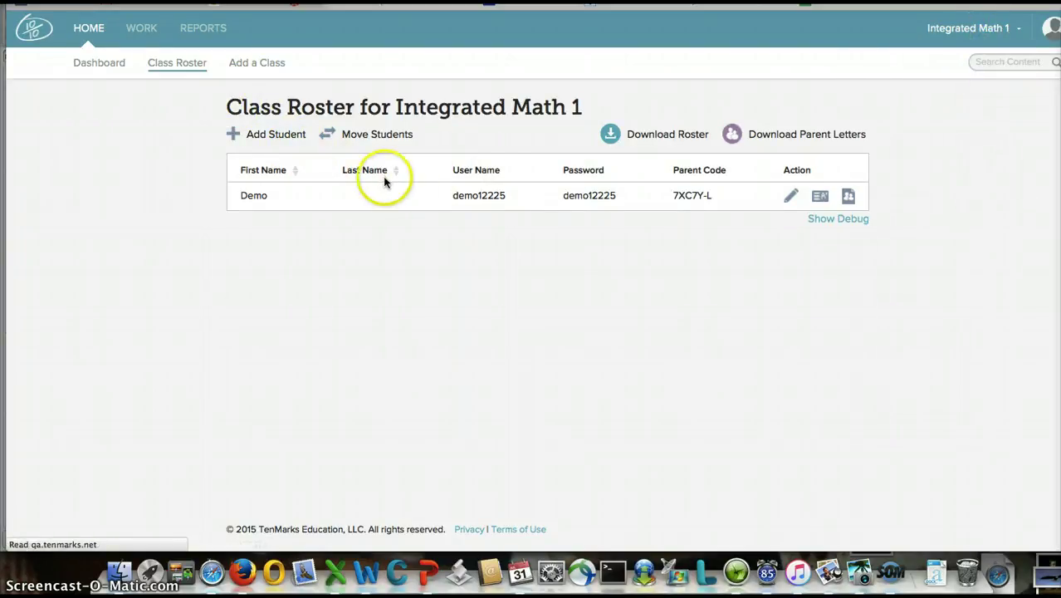
Examine the Add Student forms for new and existing students, then close them without adding anyone.
left_click(282, 141)
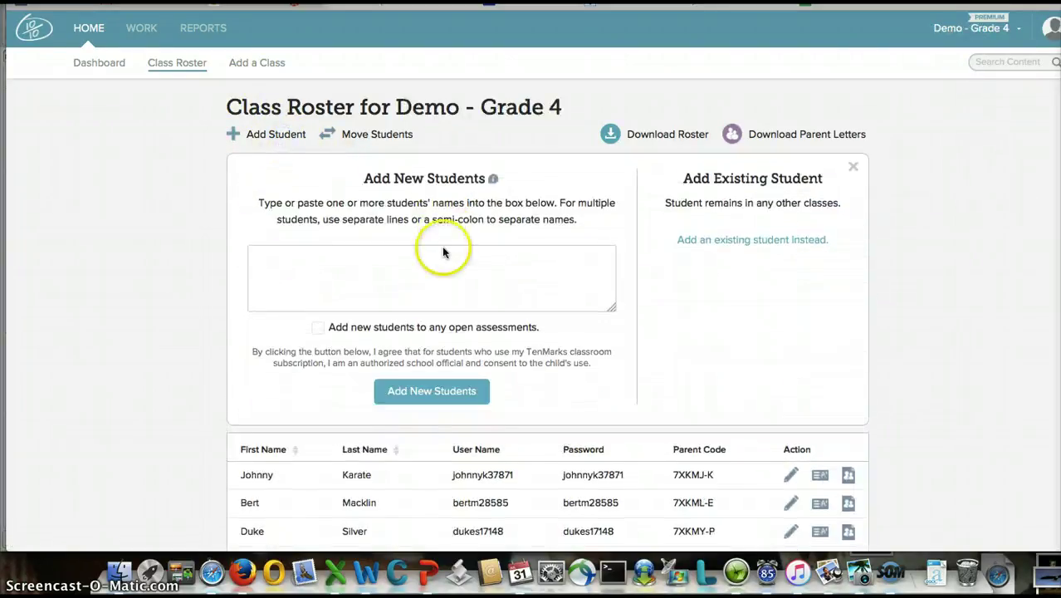
left_click(720, 240)
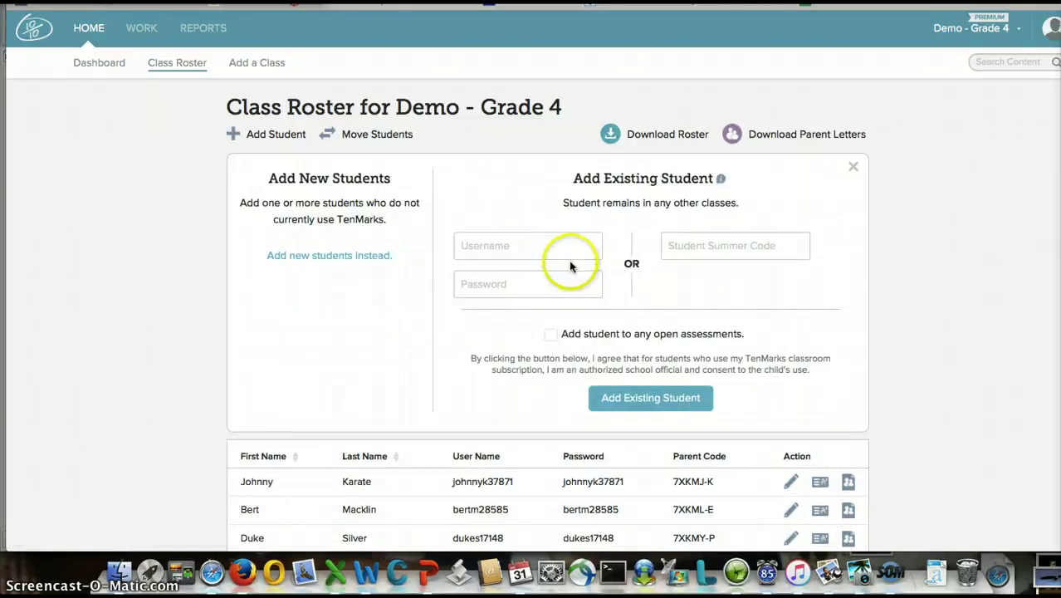
left_click(852, 167)
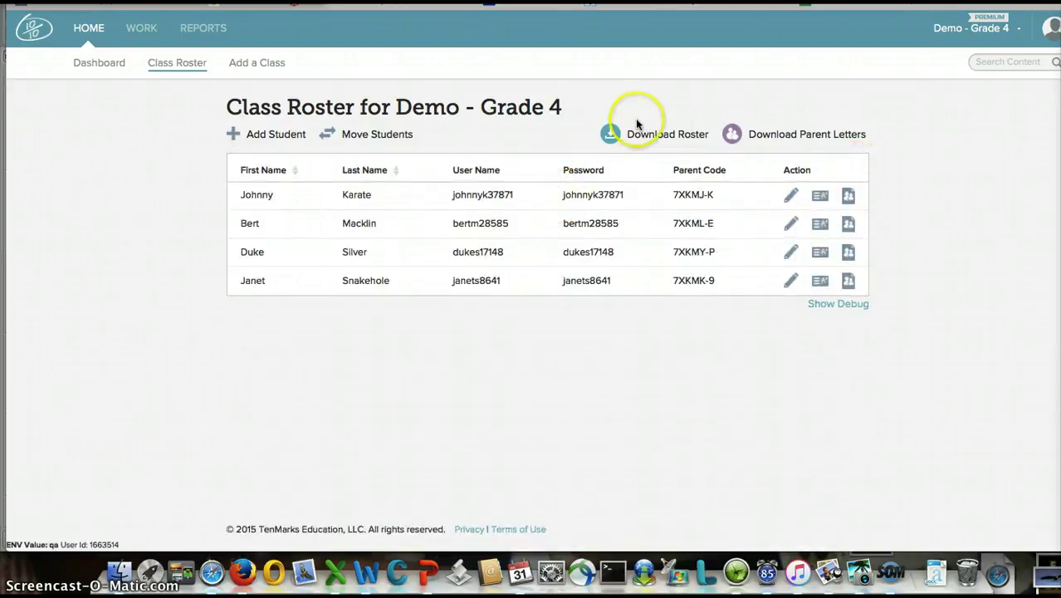
Download the class roster for Demo - Grade 4.
left_click(655, 137)
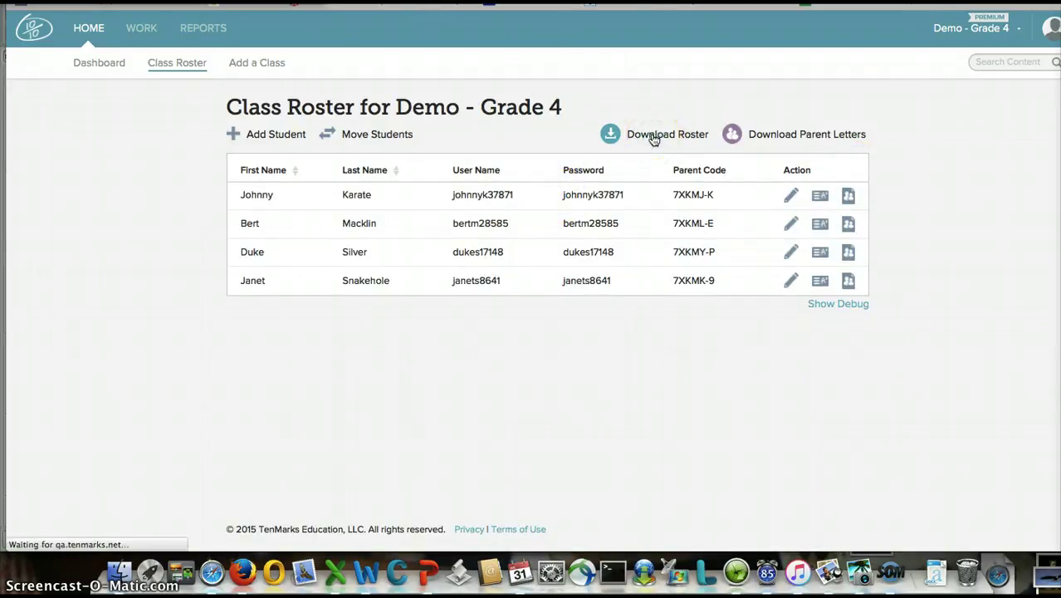
left_click(477, 167)
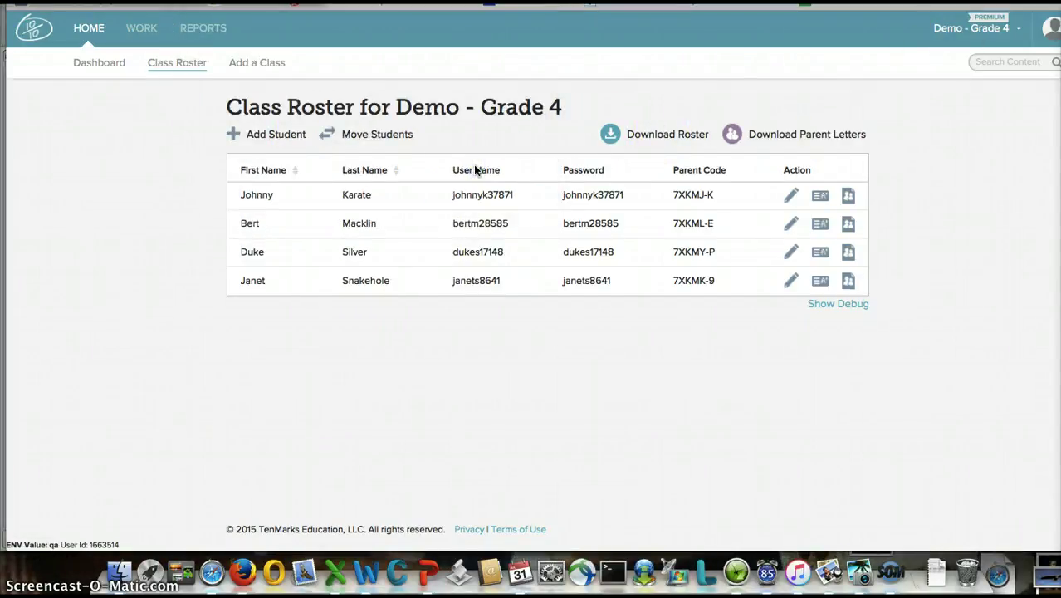
left_click(117, 485)
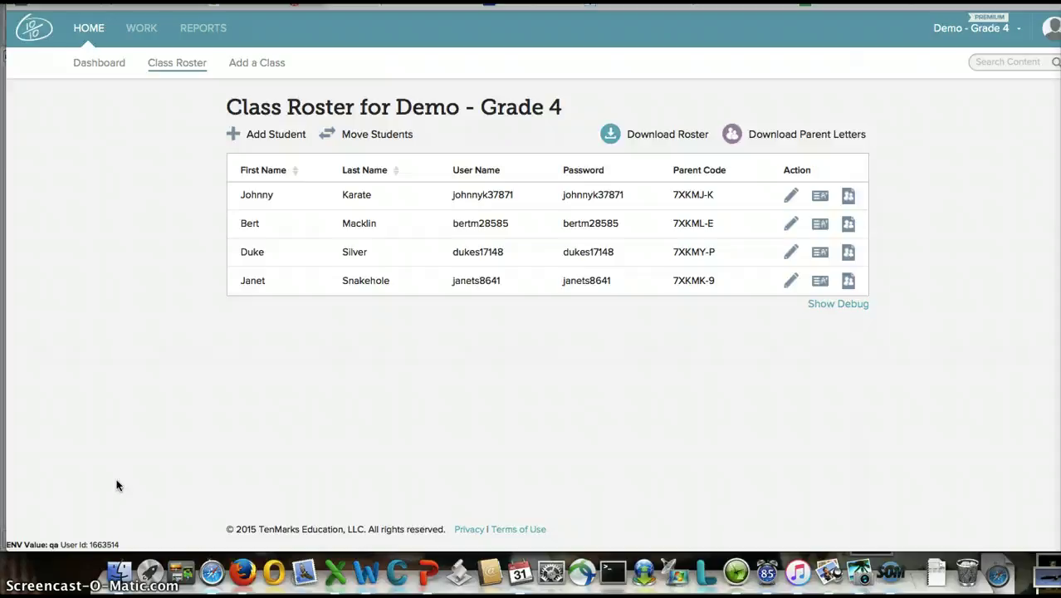
Consult the Week 1 checklist in Word, then return to Firefox and open the Demo - Grade 4 curriculum.
left_click(366, 574)
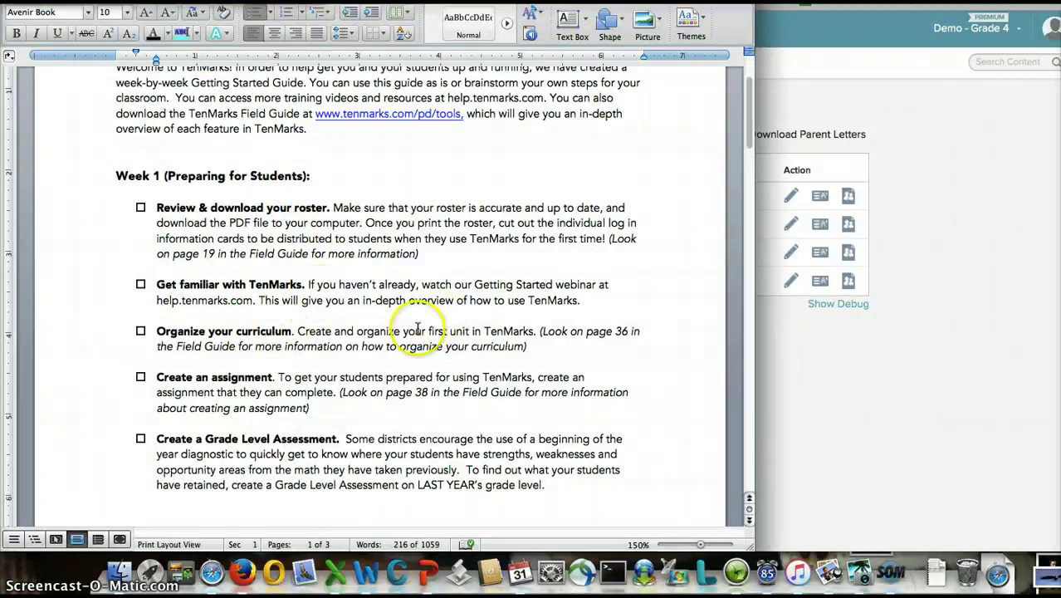
left_click(867, 388)
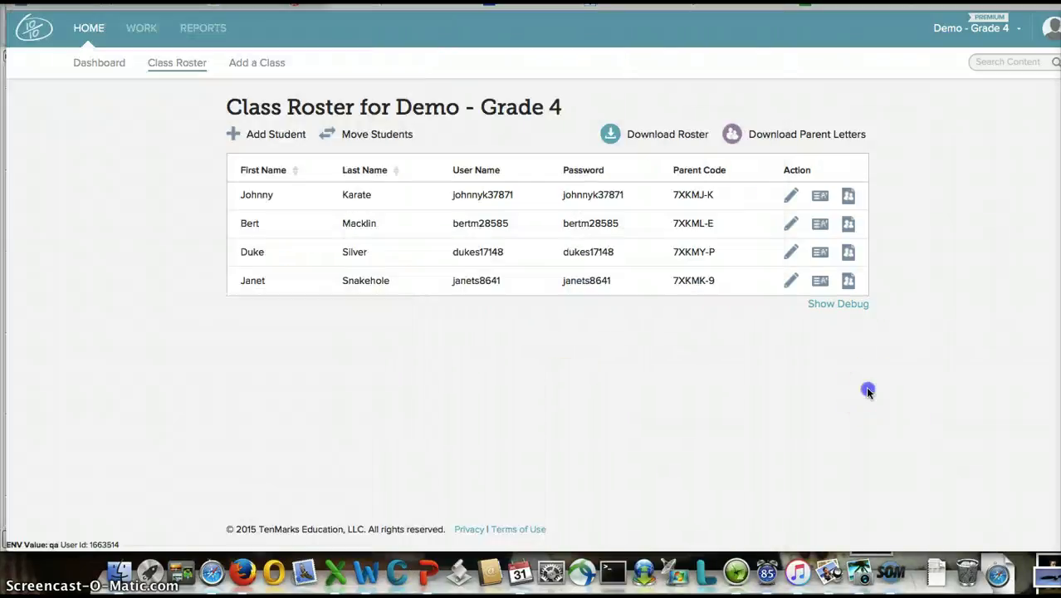
left_click(140, 33)
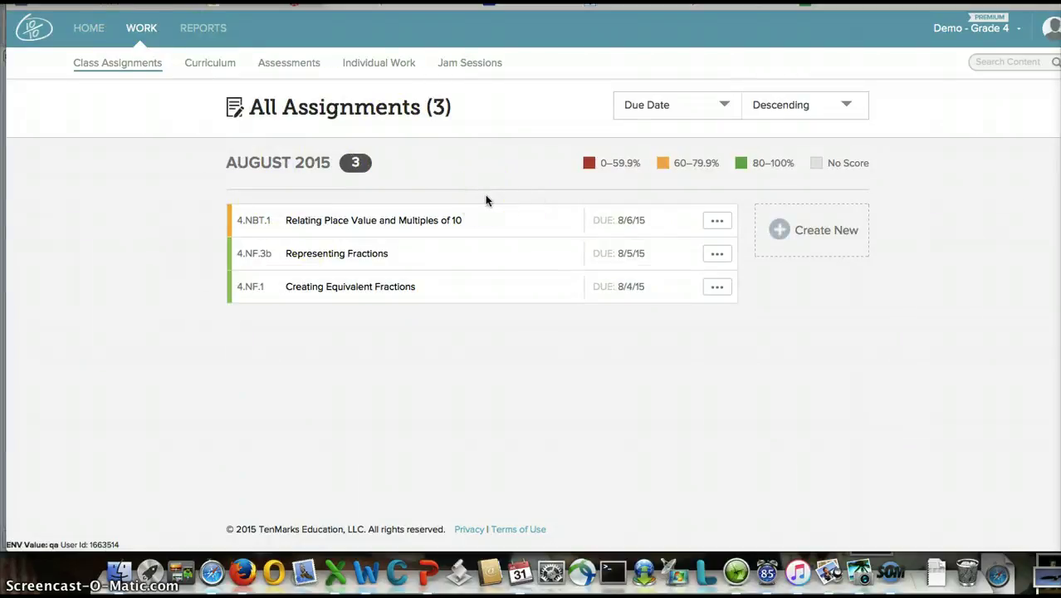
left_click(222, 74)
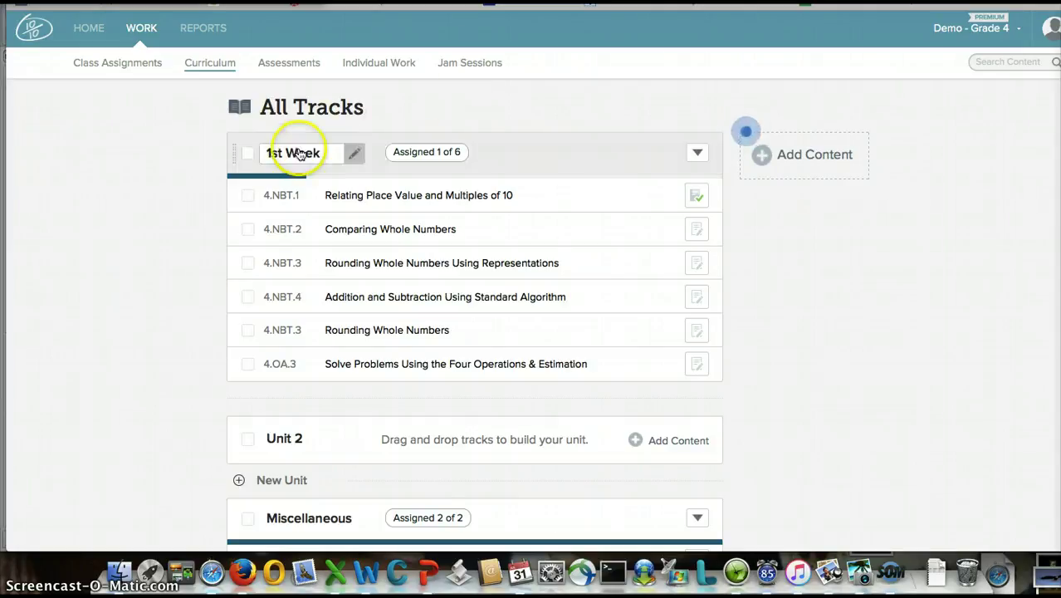
Open the 1st Week unit's name for editing, leave it without changes, and review the curriculum's units and tracks.
left_click(286, 158)
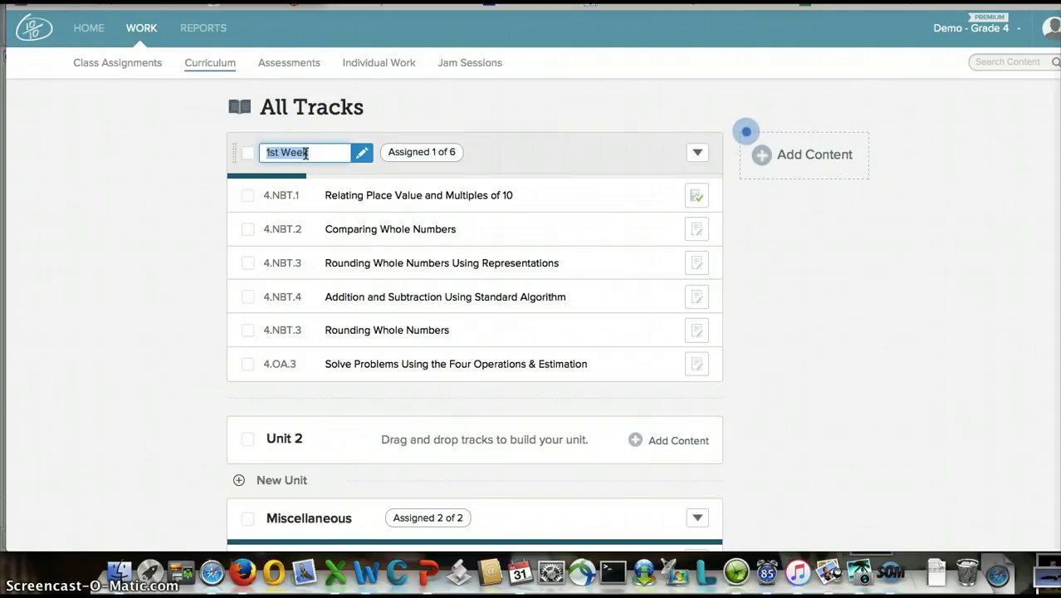
left_click(438, 107)
scroll(423, 283, "down", 2)
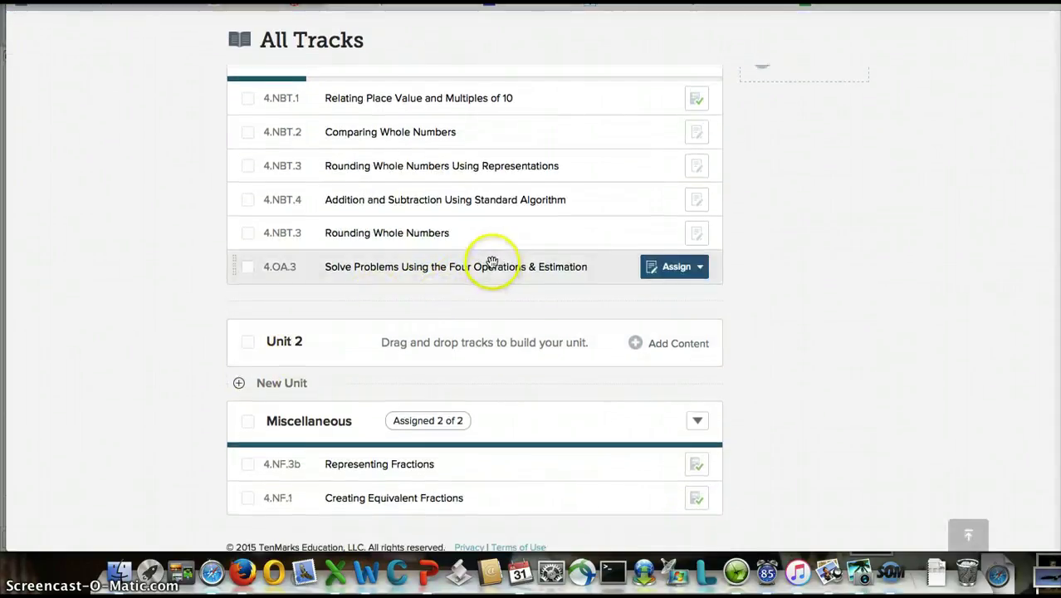
scroll(492, 262, "up", 2)
Start adding content to the curriculum and search the Grade 4 content for "fraction".
left_click(794, 161)
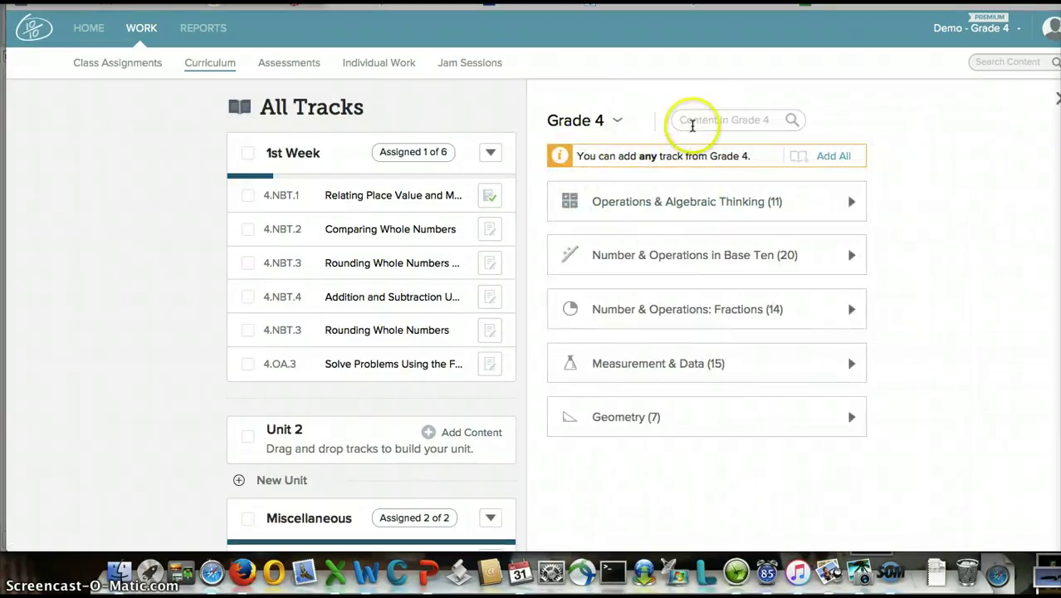
left_click(693, 125)
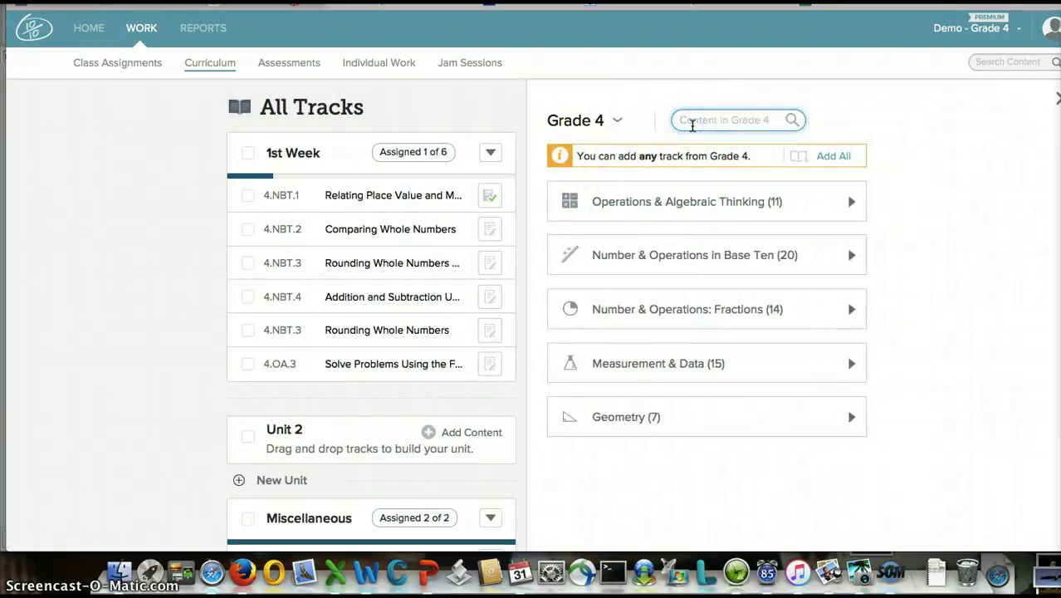
type("fracn")
key("BackSpace")
key("BackSpace")
type("c")
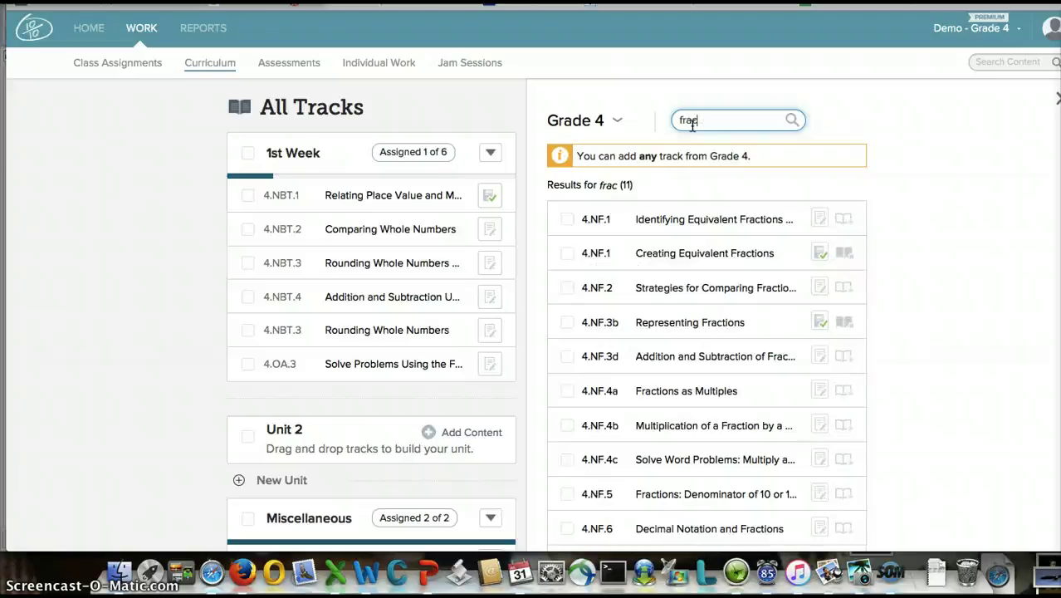
type("tion")
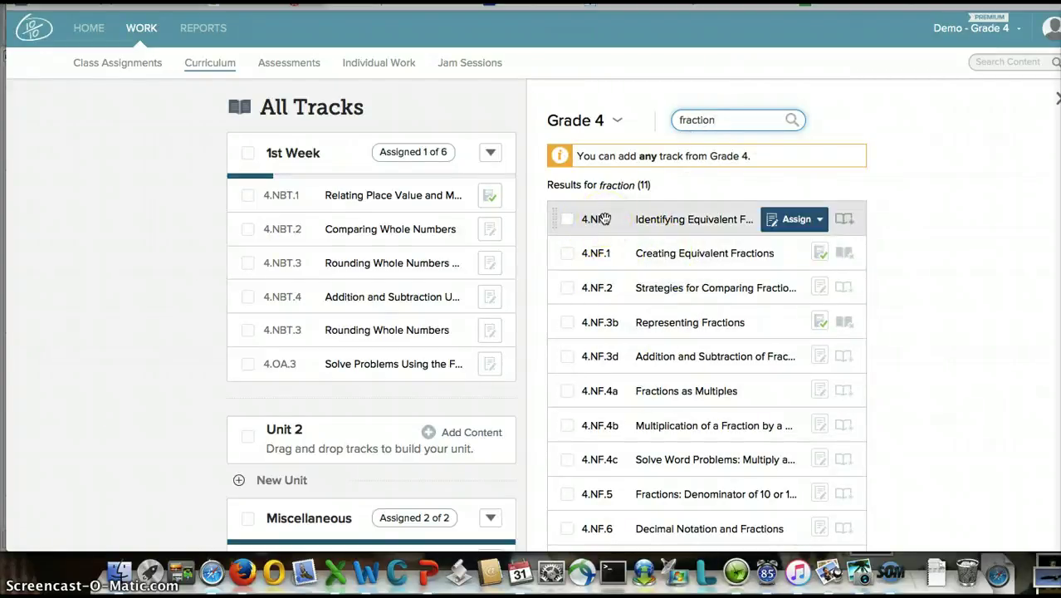
Add the Identifying Equivalent Fractions track (4.NF.1) to the 1st Week unit and show the assignment options for Comparing Whole Numbers.
left_click_drag(604, 218, 622, 218)
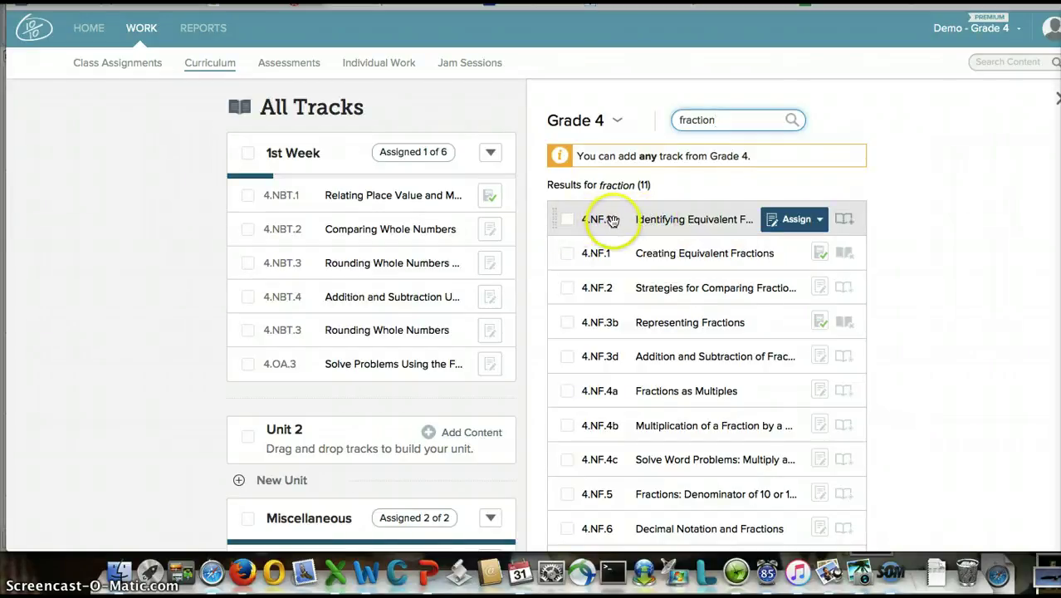
left_click_drag(612, 220, 309, 365)
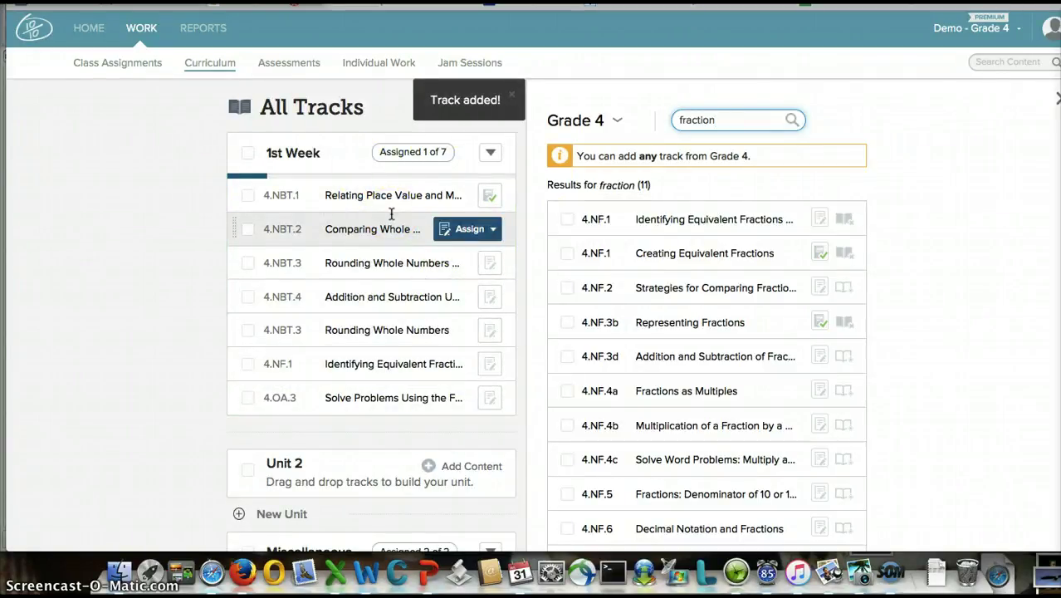
left_click(491, 233)
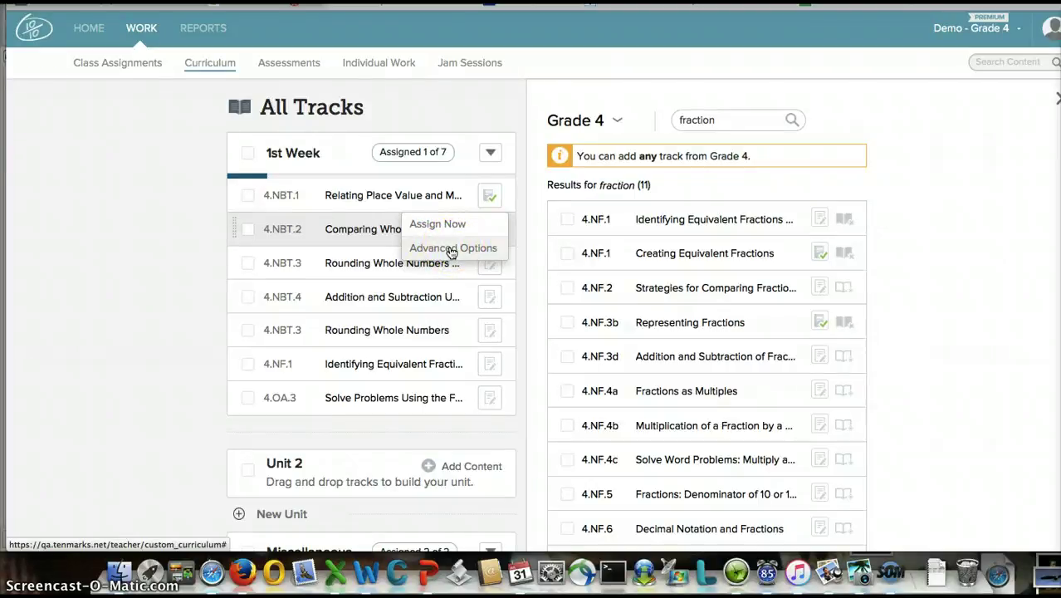
Consult the Week 1 checklist in Word, then return to Firefox and start a new assessment for Demo - Grade 4.
left_click(366, 572)
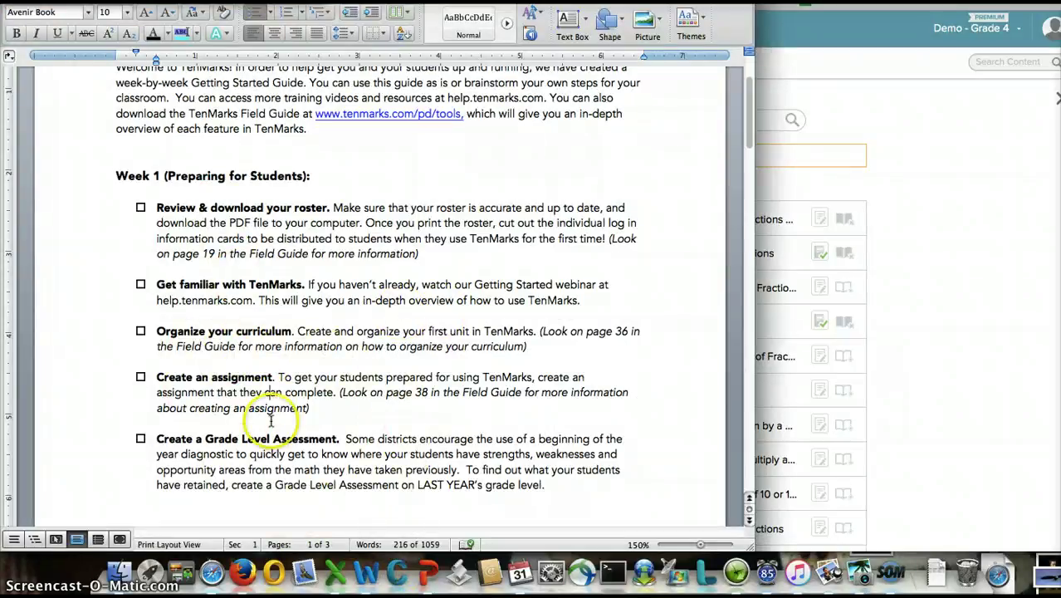
left_click(913, 400)
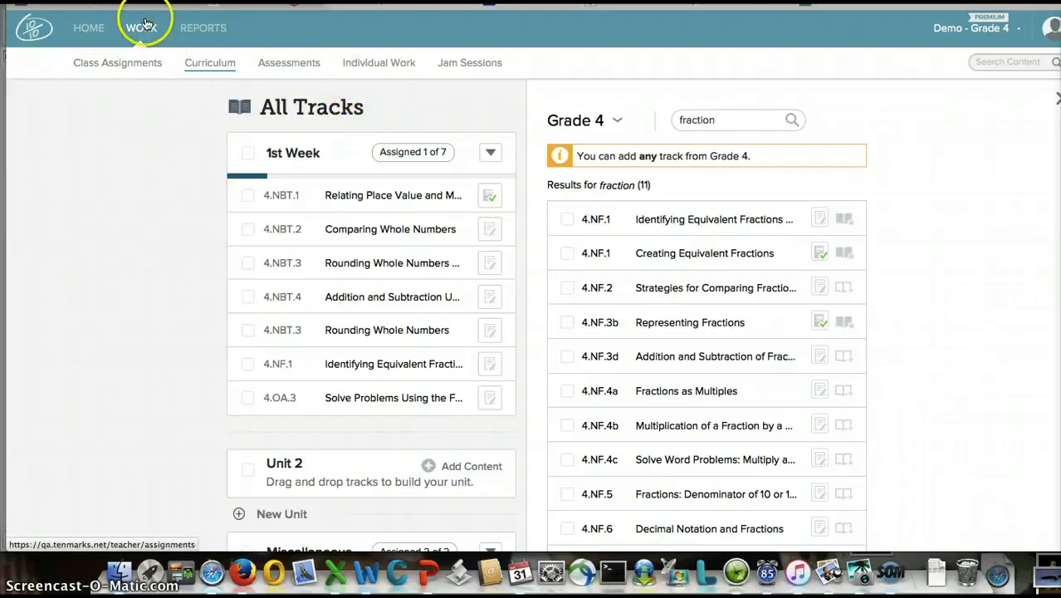
left_click(291, 70)
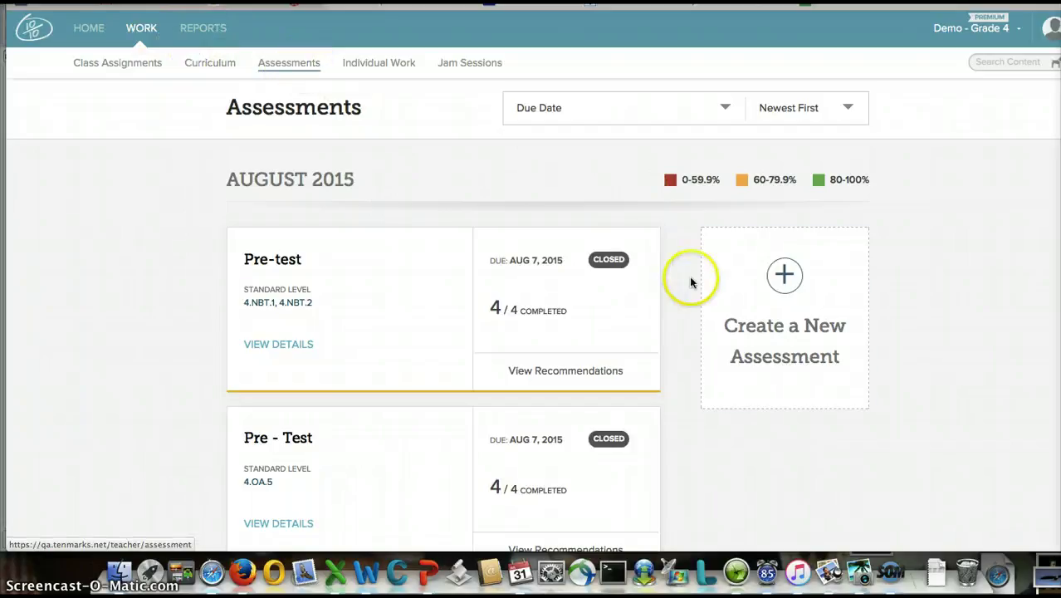
left_click(787, 277)
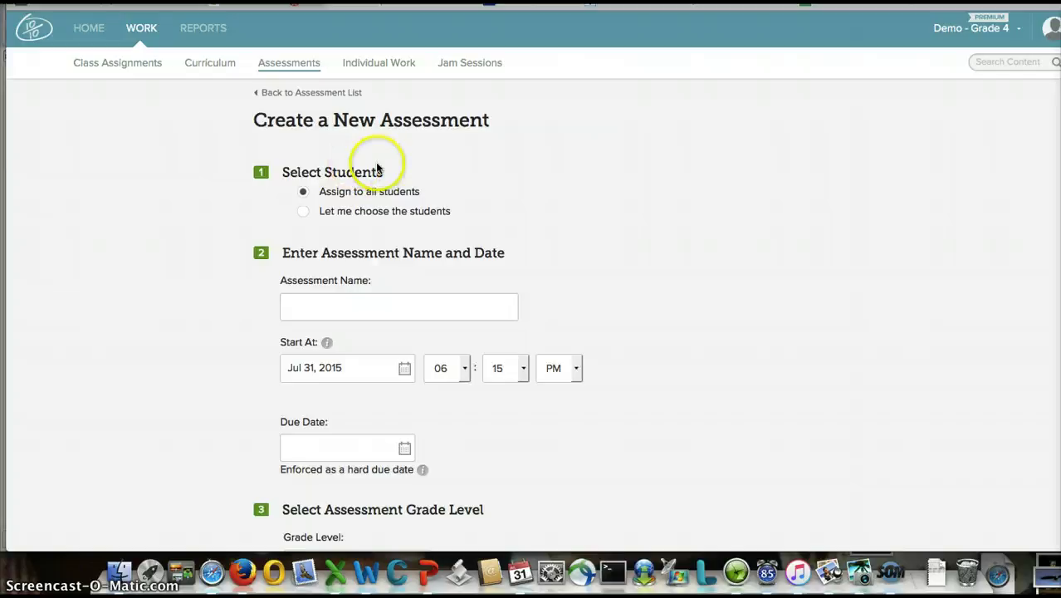
Name the assessment "Week 1 Diagnostic - Review" using the suggested name.
left_click(362, 306)
type("Diagn")
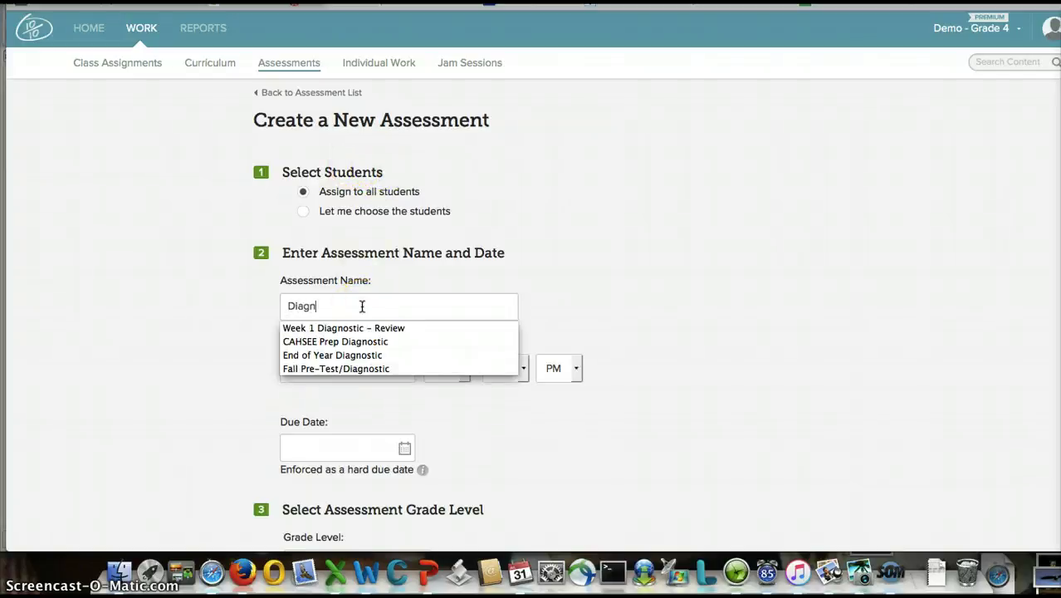
type("ast")
key("BackSpace")
key("BackSpace")
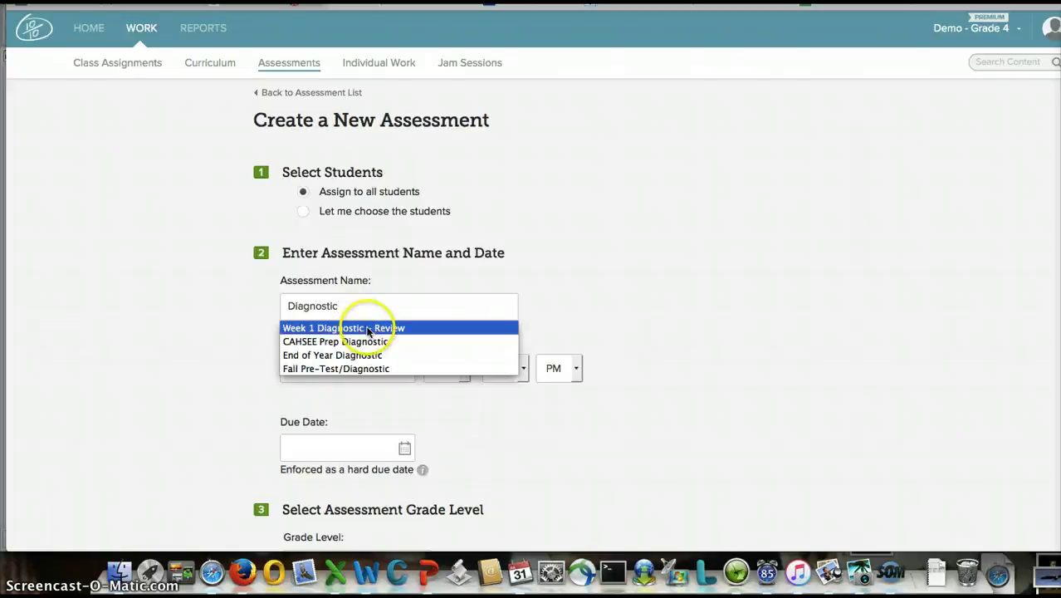
left_click(368, 330)
Set the assessment's due date to Aug 7, 2015.
scroll(657, 284, "down", 3)
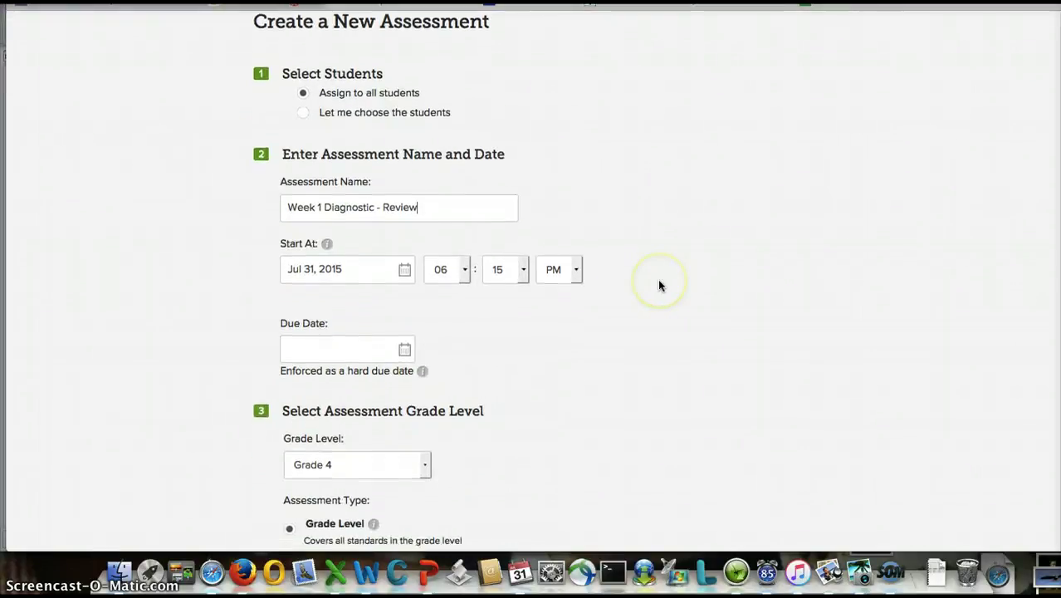
left_click(320, 349)
scroll(656, 411, "down", 3)
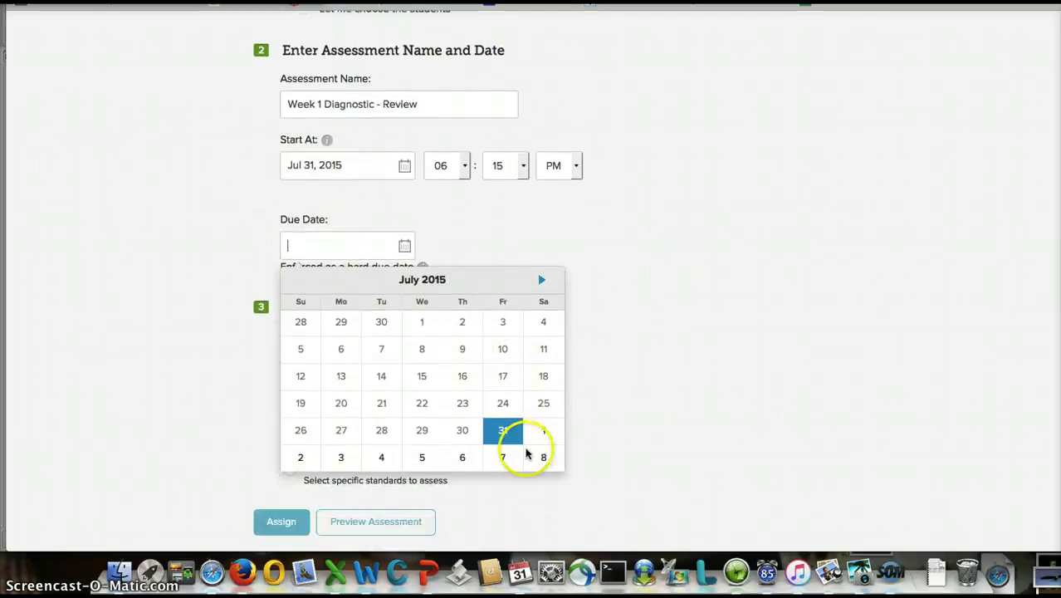
left_click(509, 454)
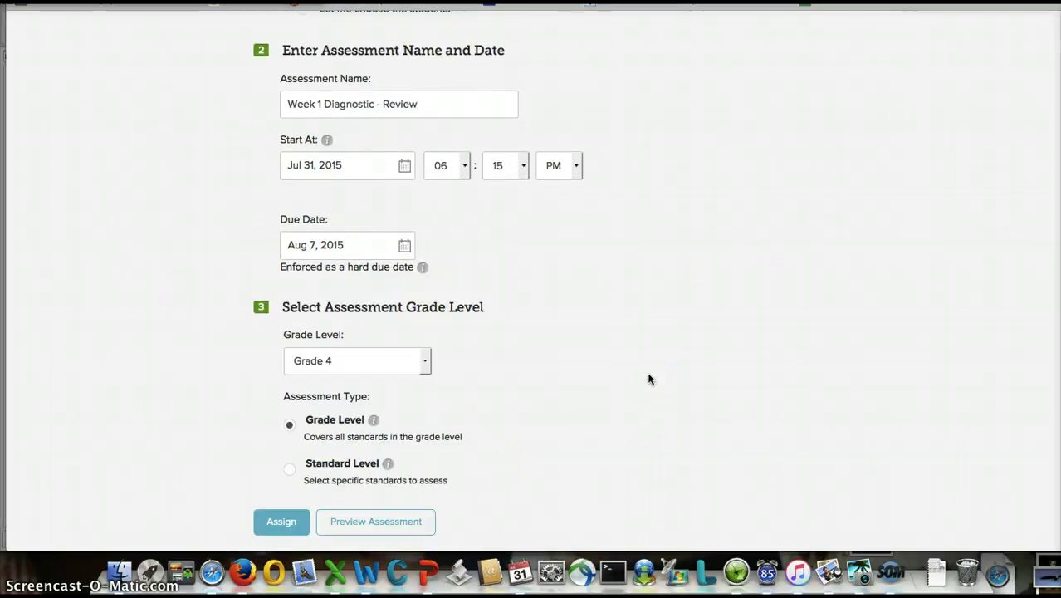
Set the assessment's grade level to Grade 3.
scroll(650, 379, "down", 2)
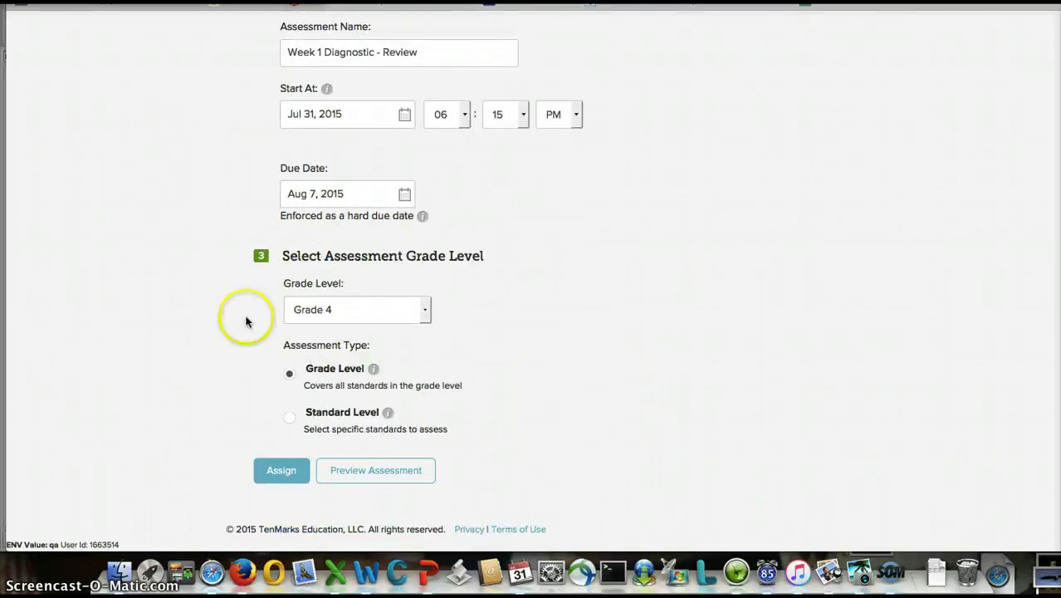
left_click(361, 310)
left_click(361, 310)
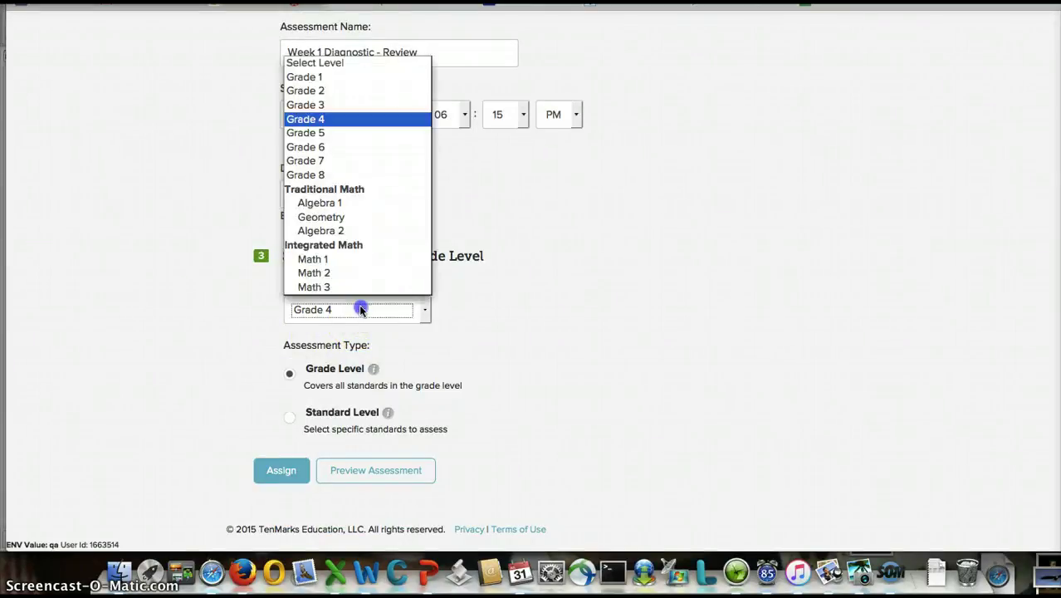
left_click(352, 106)
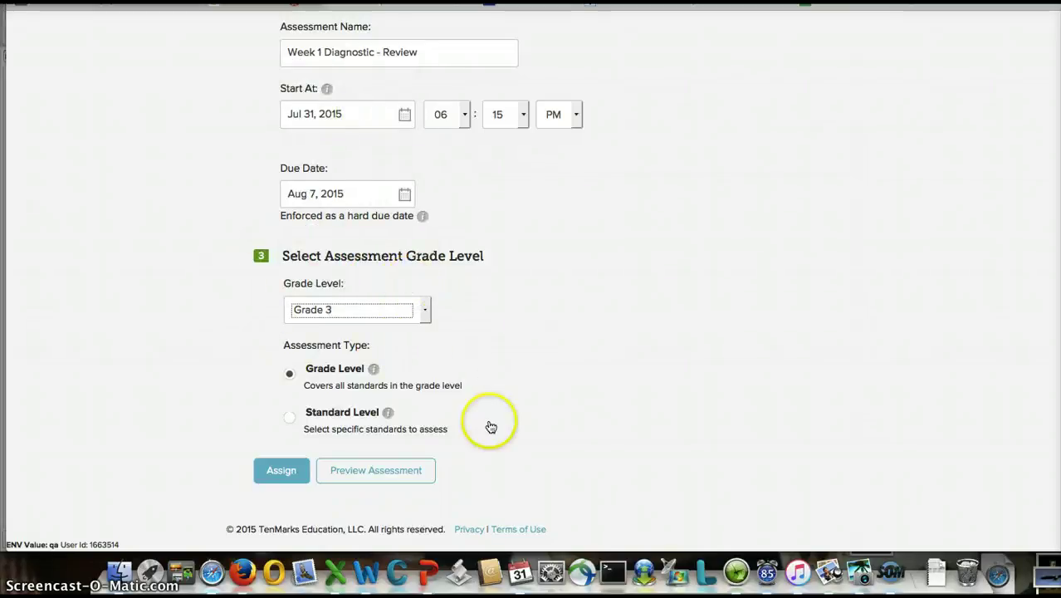
Preview the assessment and look through its questions.
left_click(400, 470)
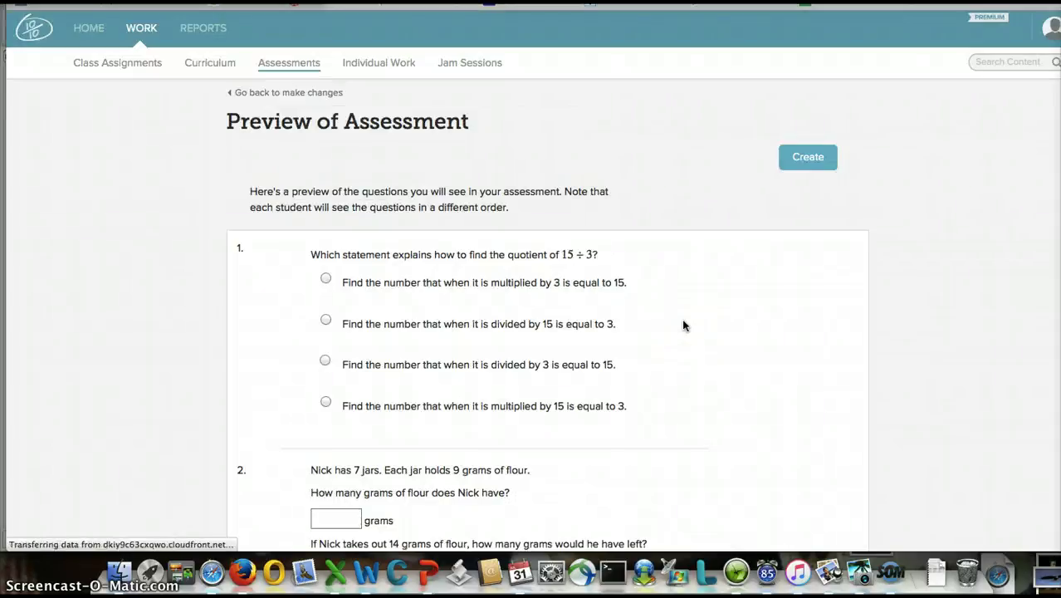
scroll(683, 325, "down", 3)
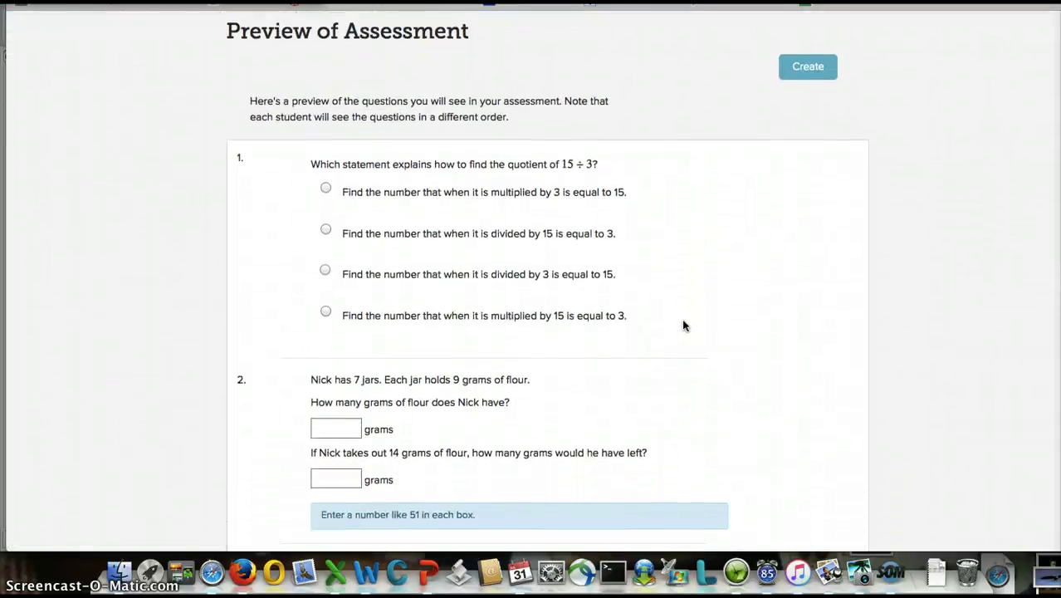
scroll(683, 324, "down", 6)
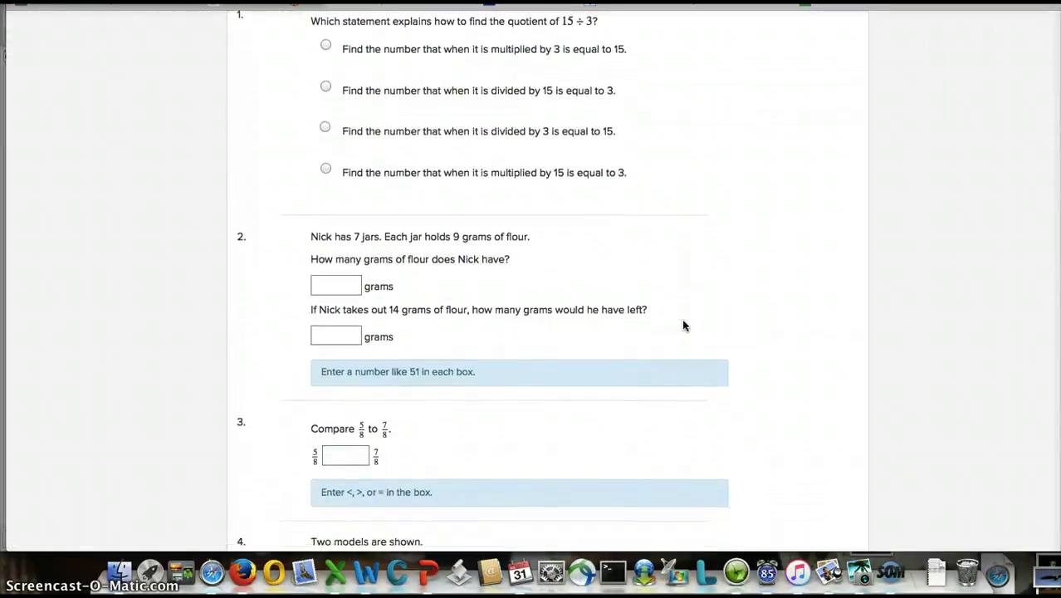
scroll(683, 325, "down", 17)
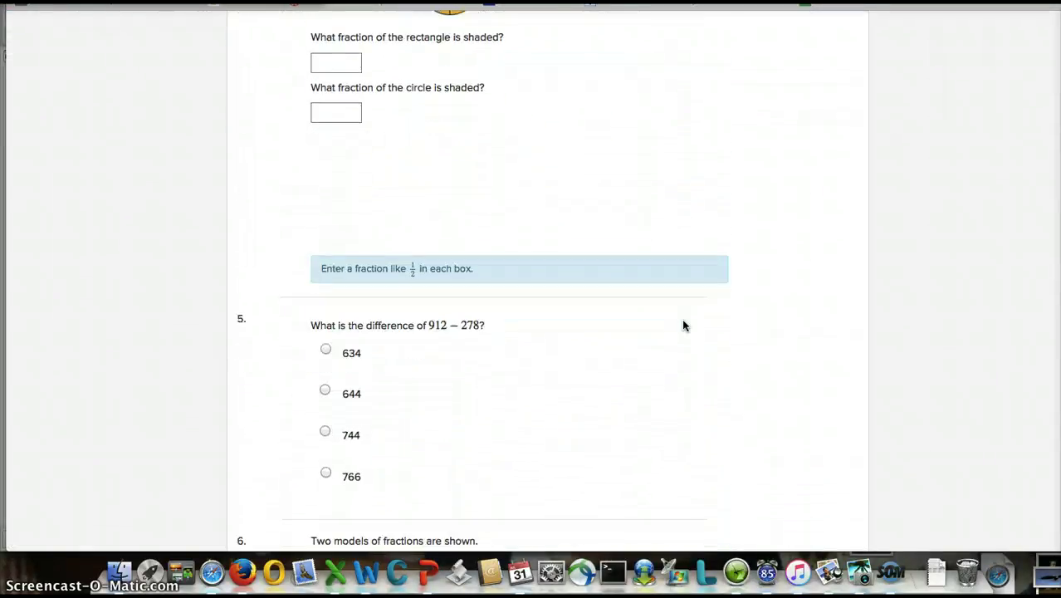
scroll(685, 324, "down", 17)
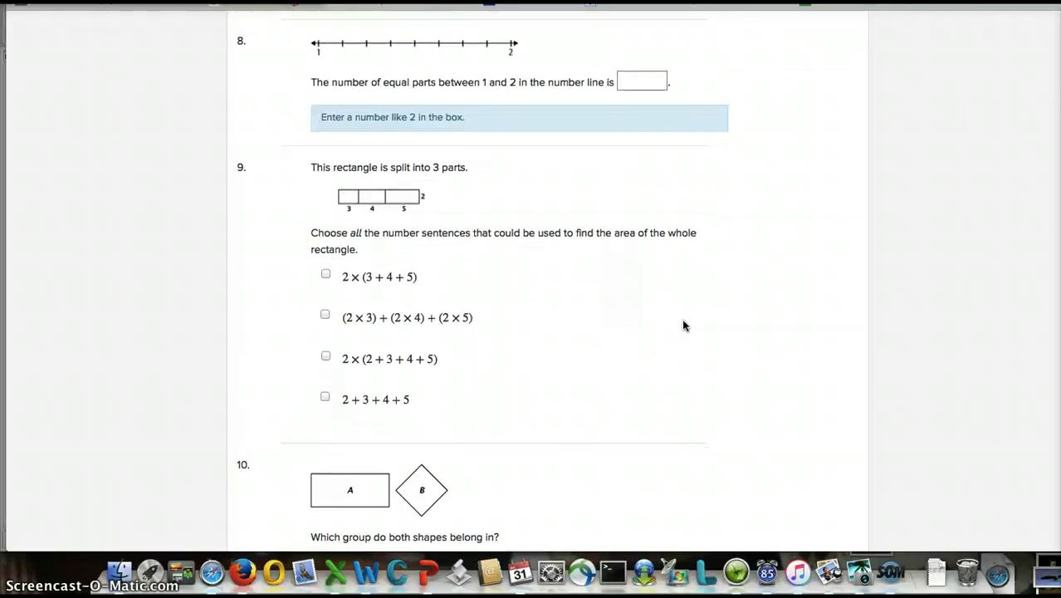
scroll(685, 325, "up", 20)
scroll(683, 324, "up", 11)
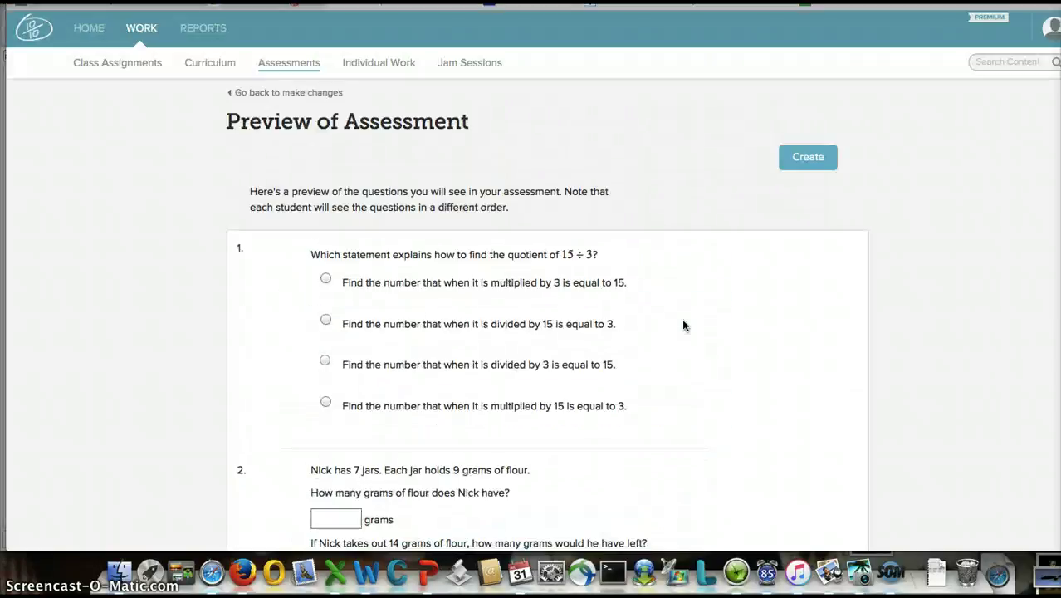
Create the previewed assessment and return to the list of assessments.
left_click(810, 163)
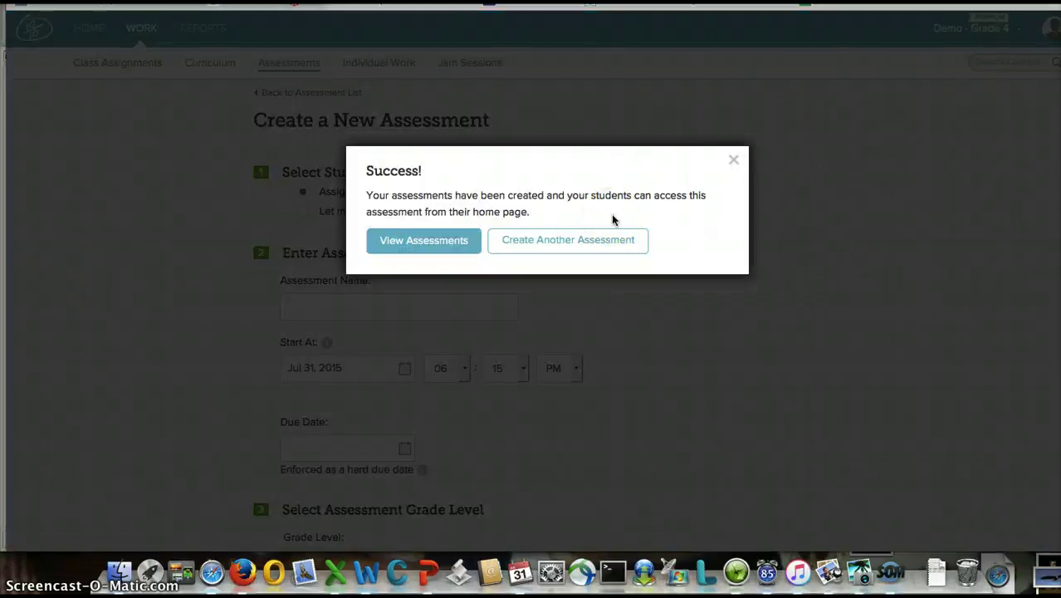
left_click(466, 241)
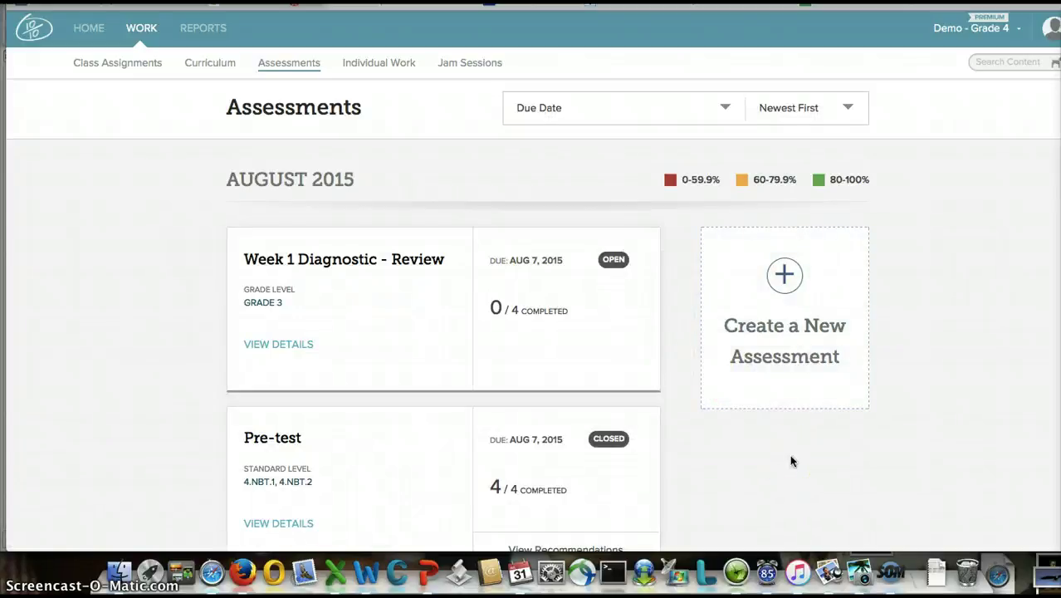
Open the details of the Fall Pre-Test/Diagnostic assessment and review its class summary and the students' scores by domain.
scroll(792, 460, "down", 10)
left_click(511, 453)
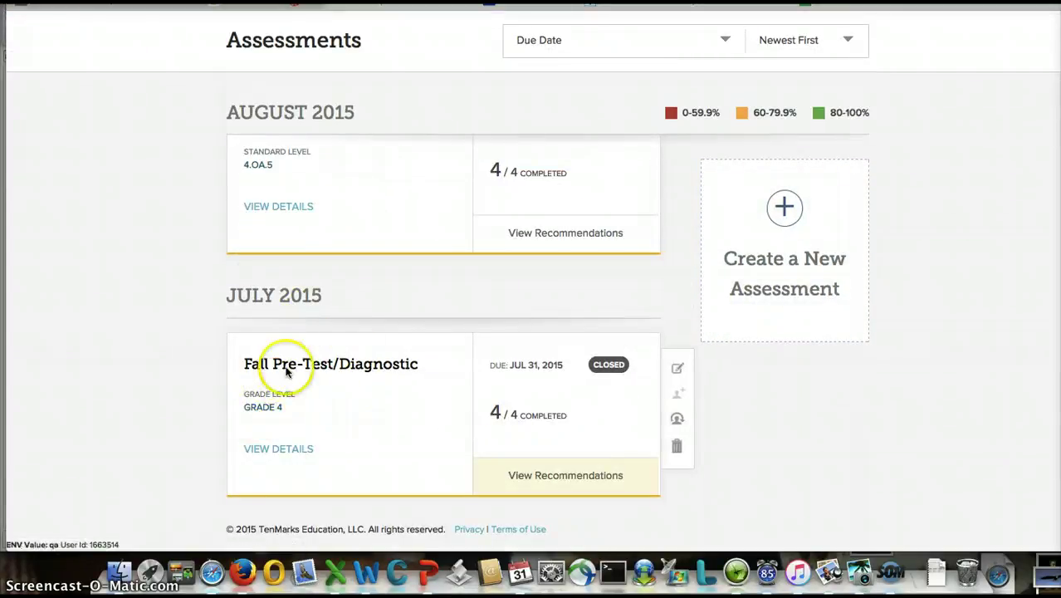
left_click(287, 449)
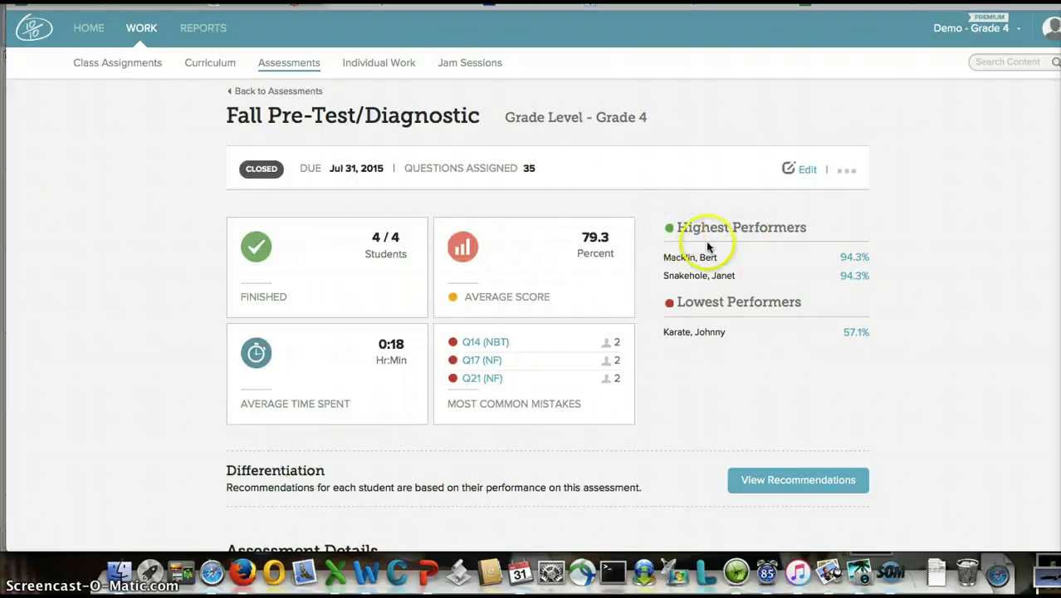
scroll(726, 386, "down", 7)
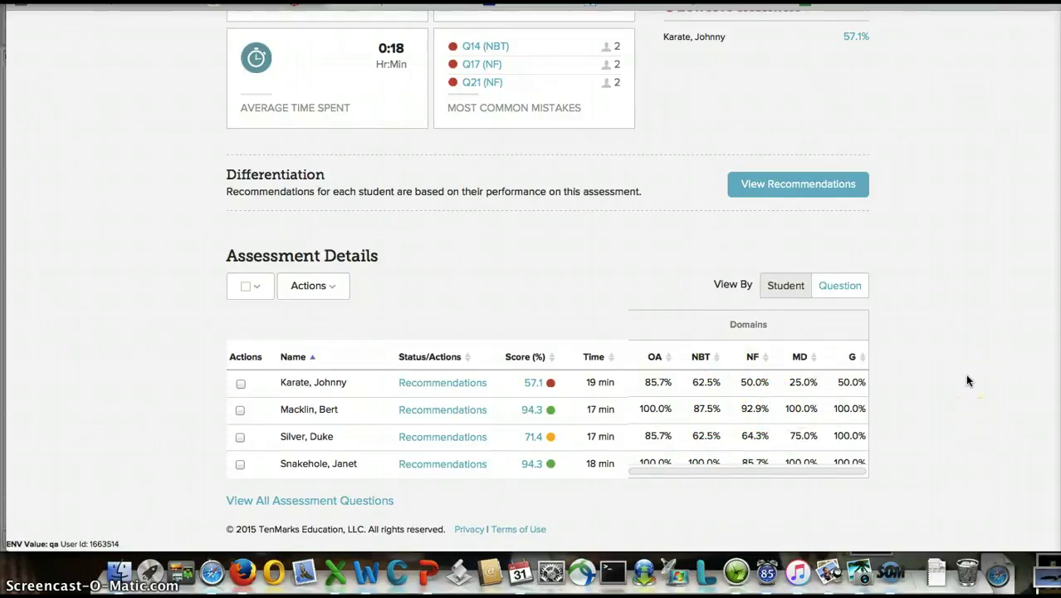
scroll(967, 380, "up", 5)
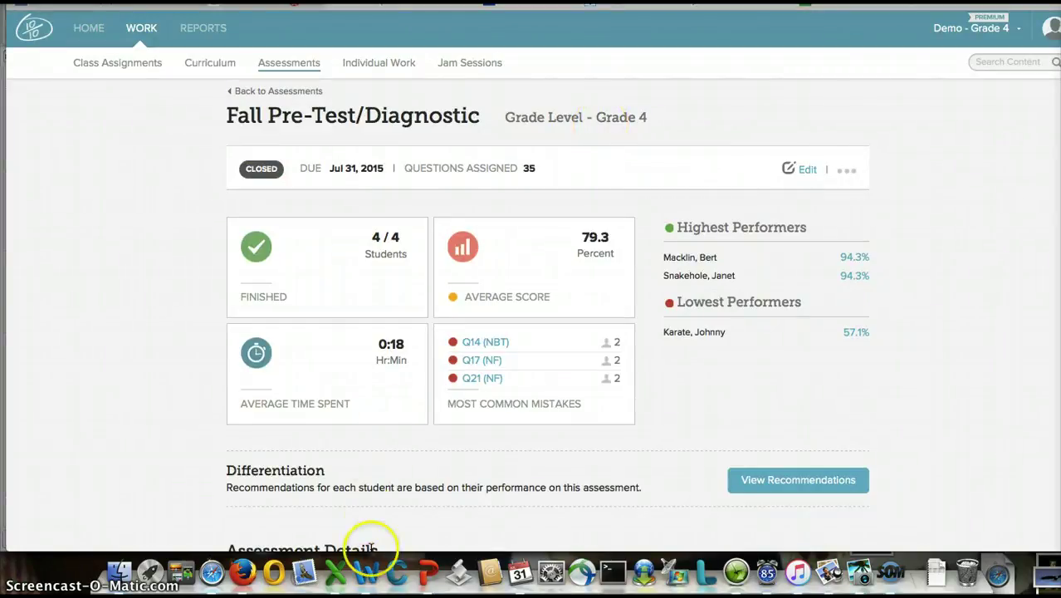
Switch to the Getting Started Guide in Word and read from the Week 1 checklist on to the Week 2 tasks.
left_click(367, 573)
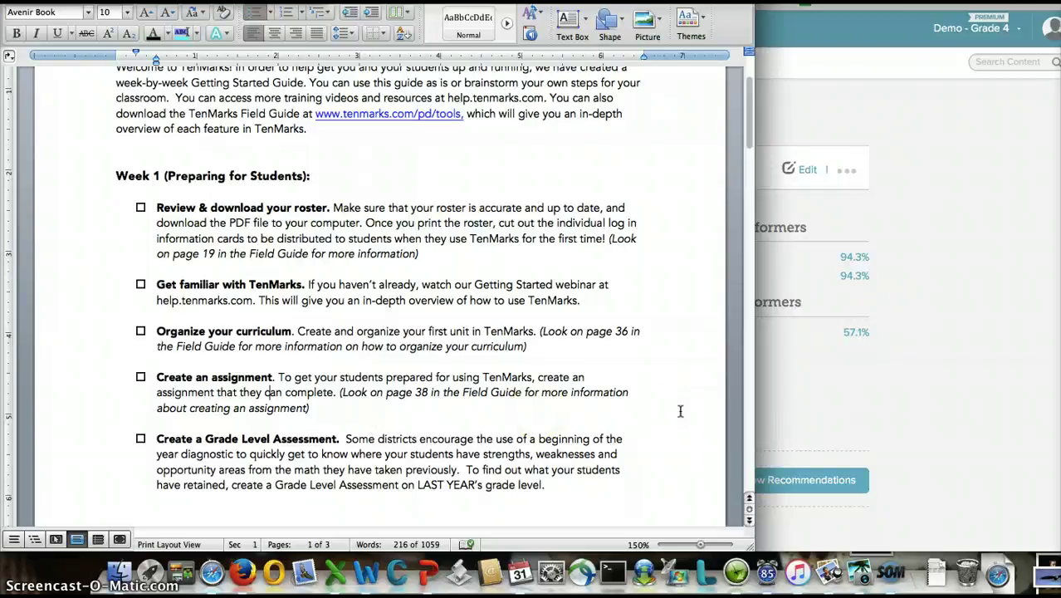
scroll(680, 410, "down", 3)
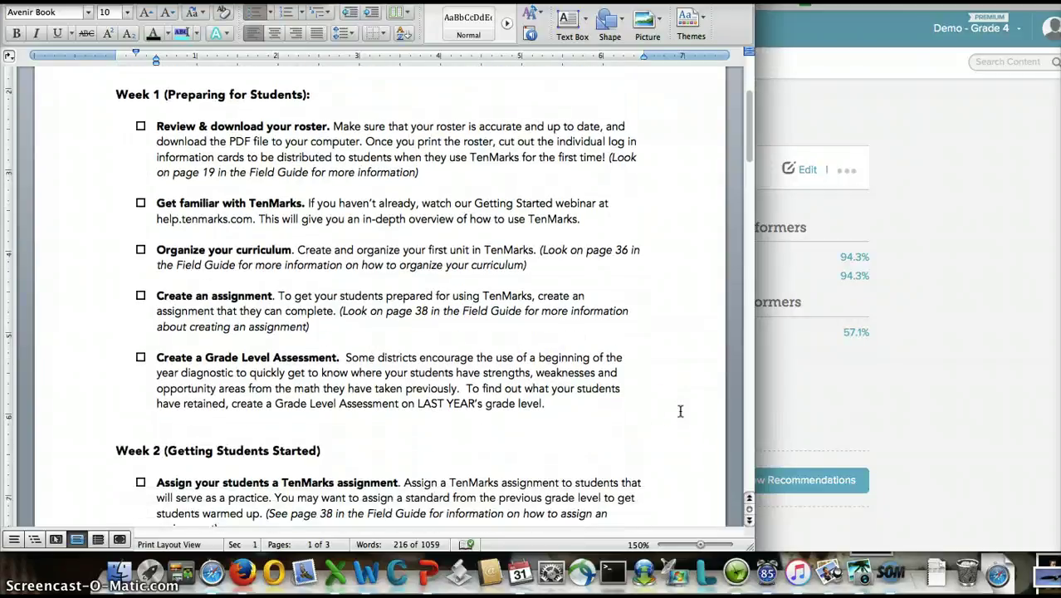
scroll(680, 410, "down", 3)
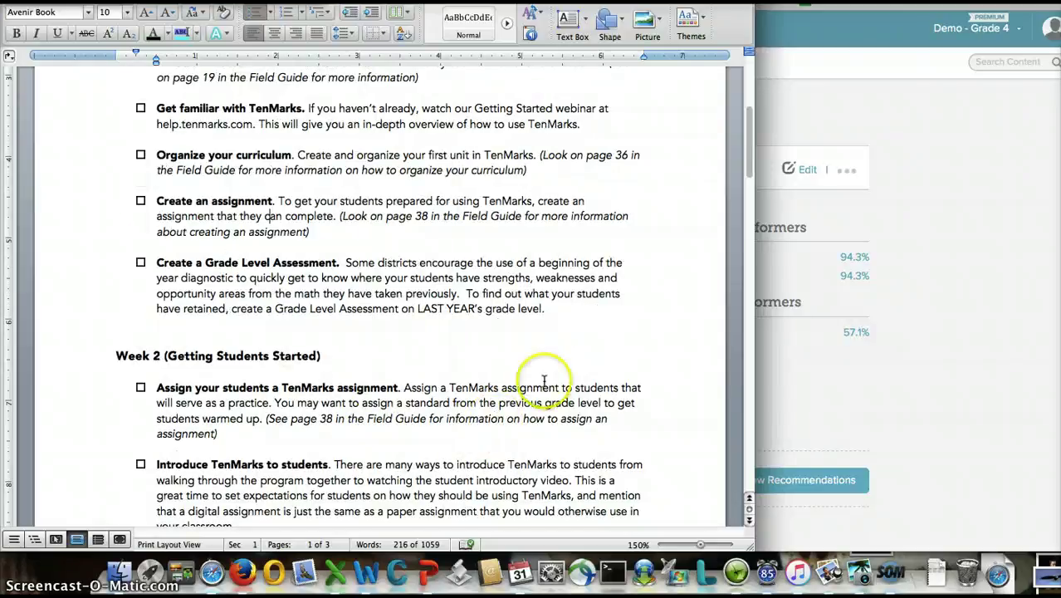
scroll(544, 380, "down", 9)
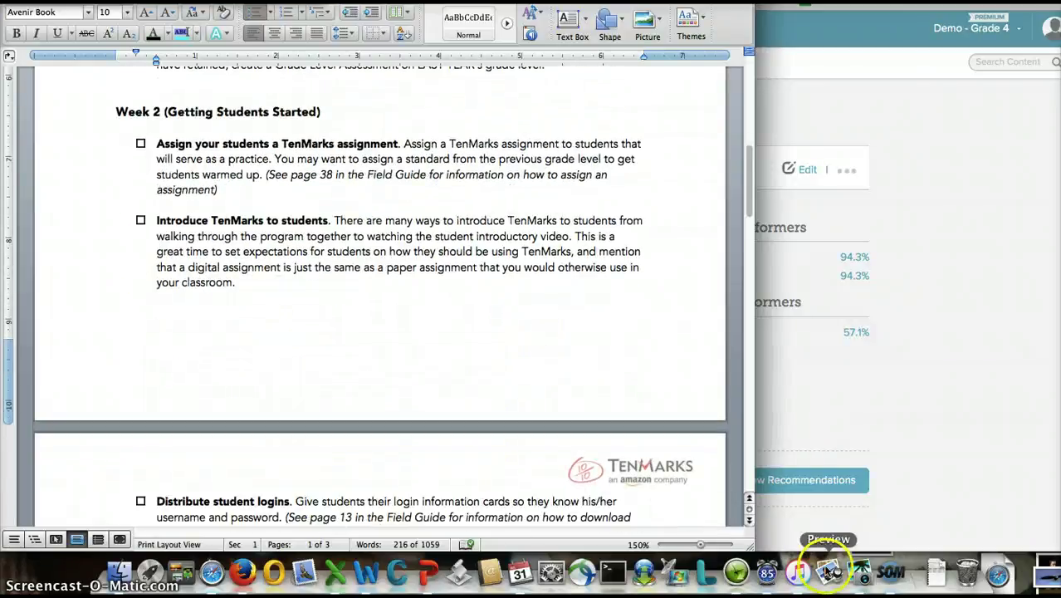
Open the TenMarks Field Guide in Preview and page through the table of contents and introduction to Section 1: Home.
left_click(827, 571)
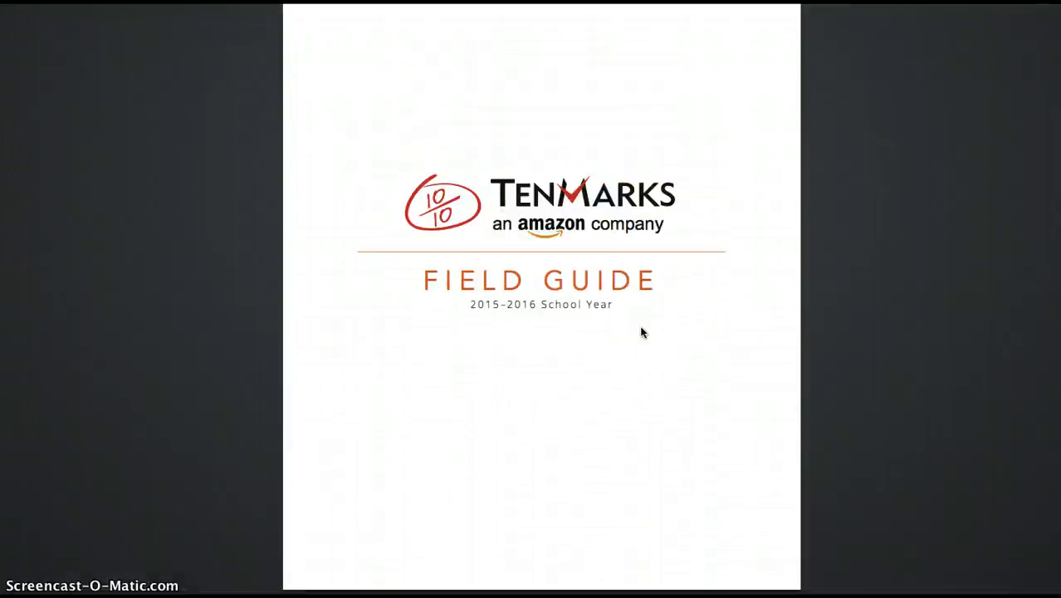
key("Right")
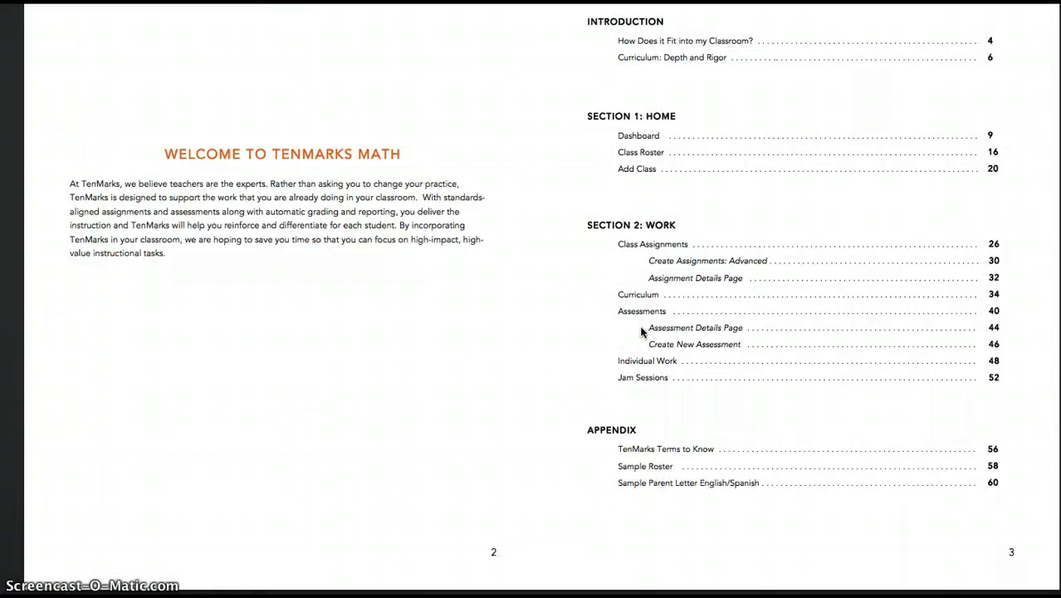
key("Right")
key("Right")
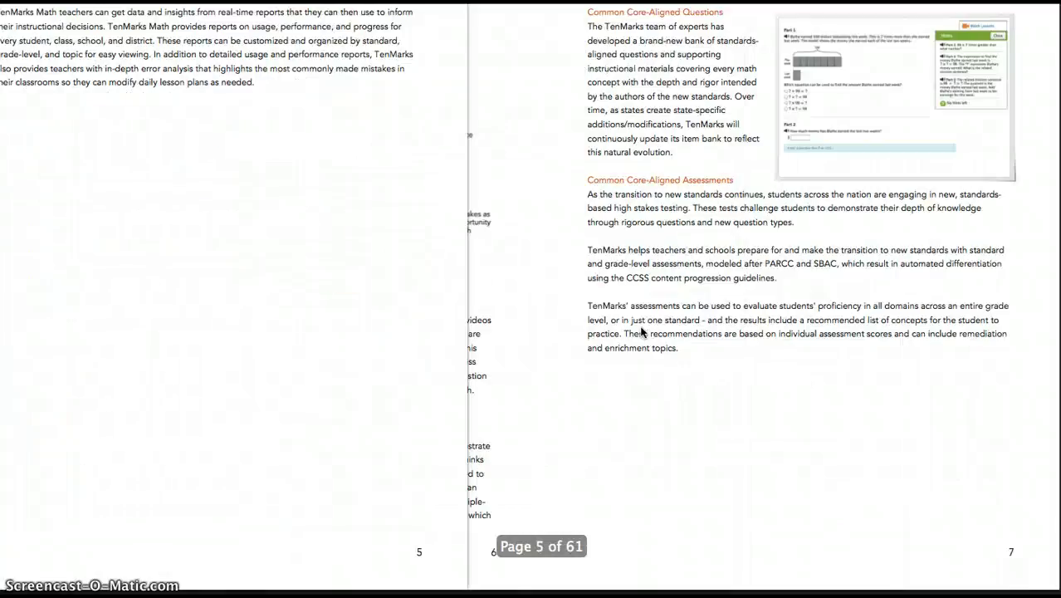
key("Right")
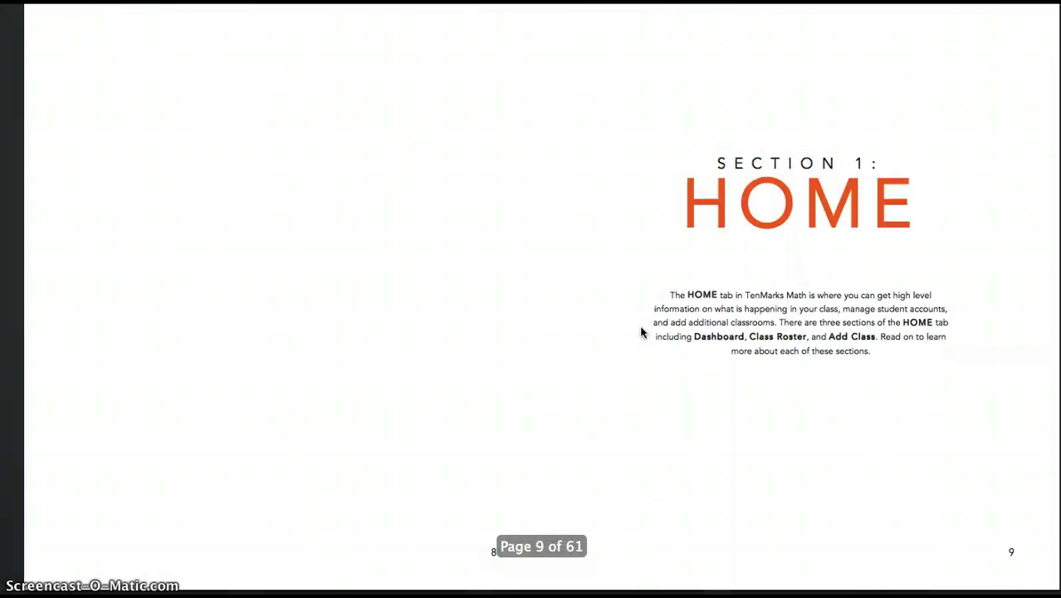
Page on to the Home: Dashboard section of the Field Guide and leave the full-screen view.
key("Right")
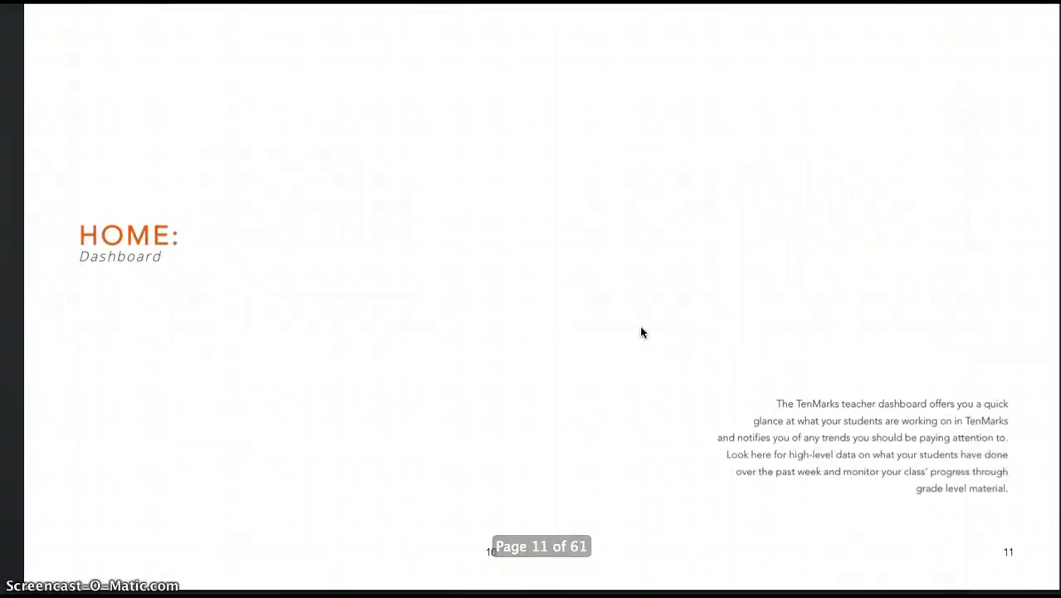
key("Escape")
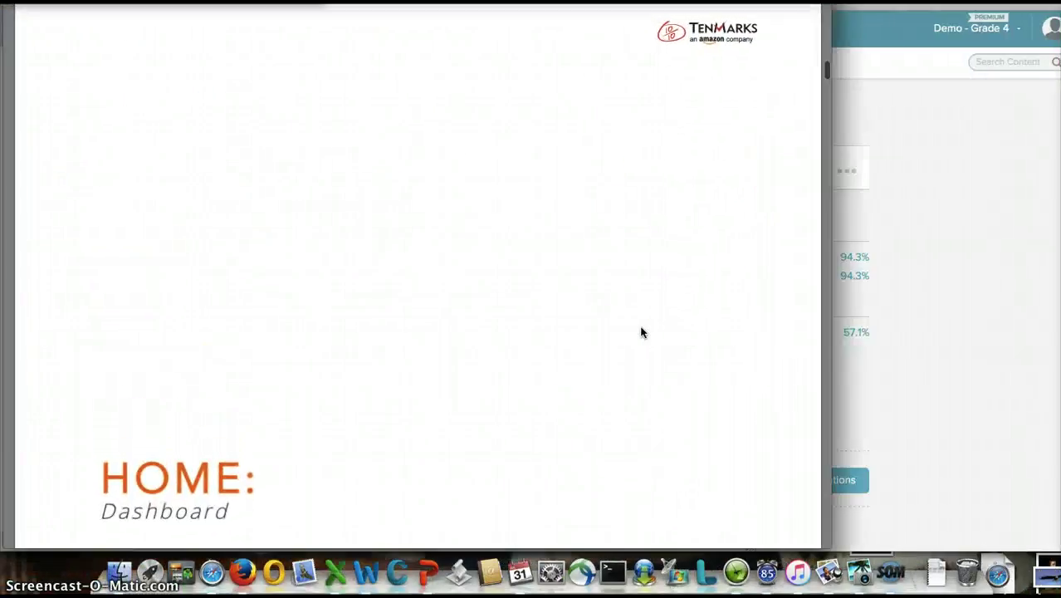
Switch to Firefox and open the TenMarks Help Desk site (help.tenmarks.com) in a new tab.
left_click(242, 572)
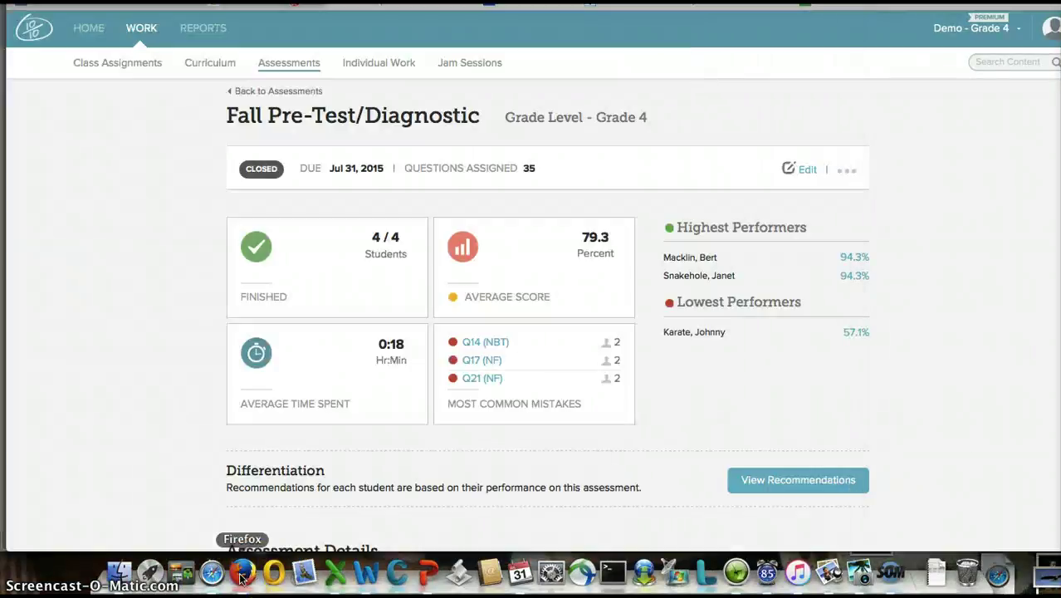
key("super+t")
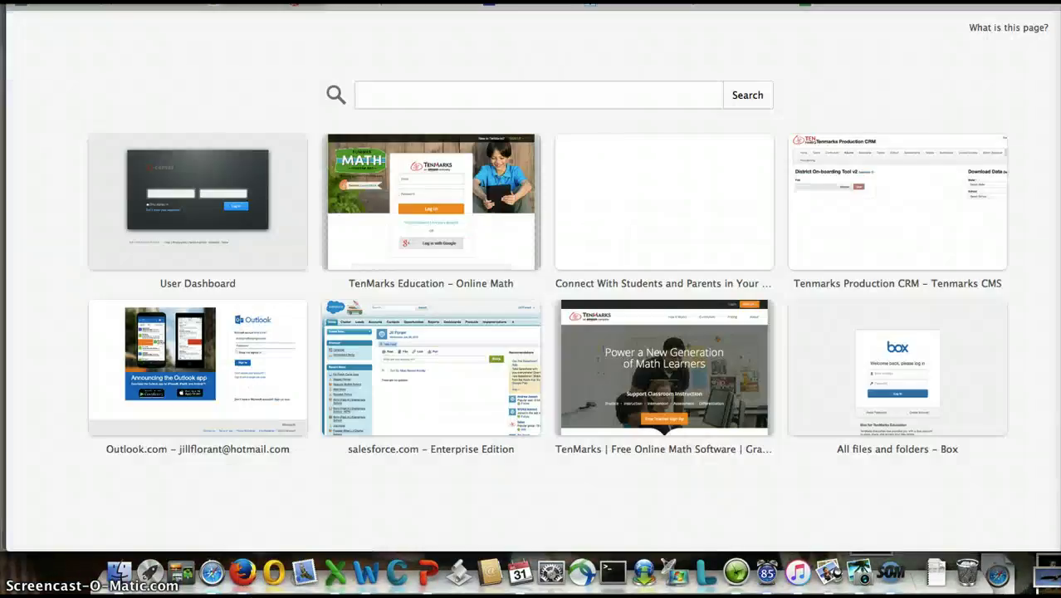
type("help")
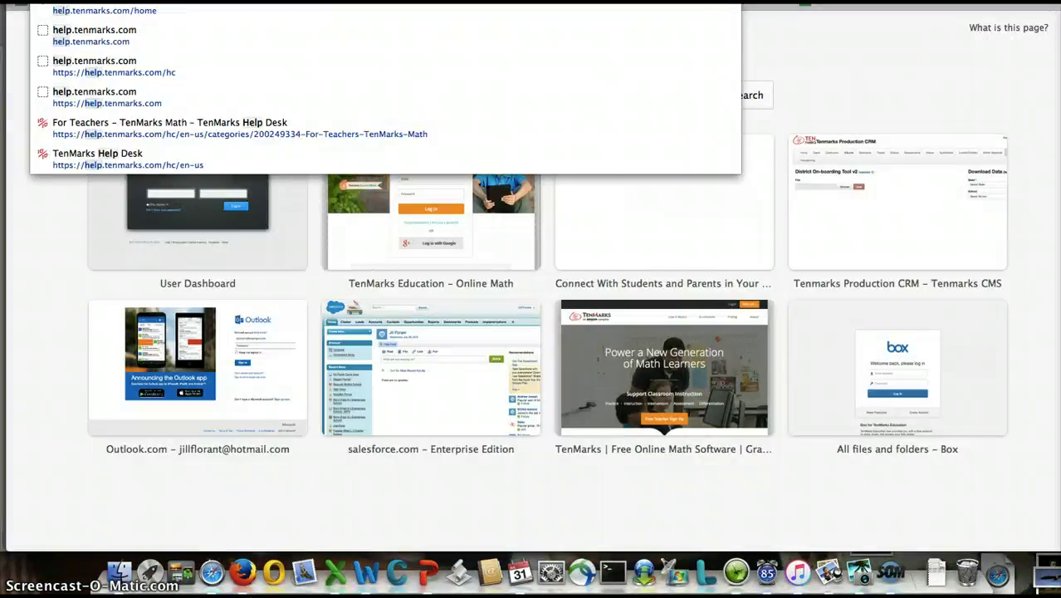
key("Return")
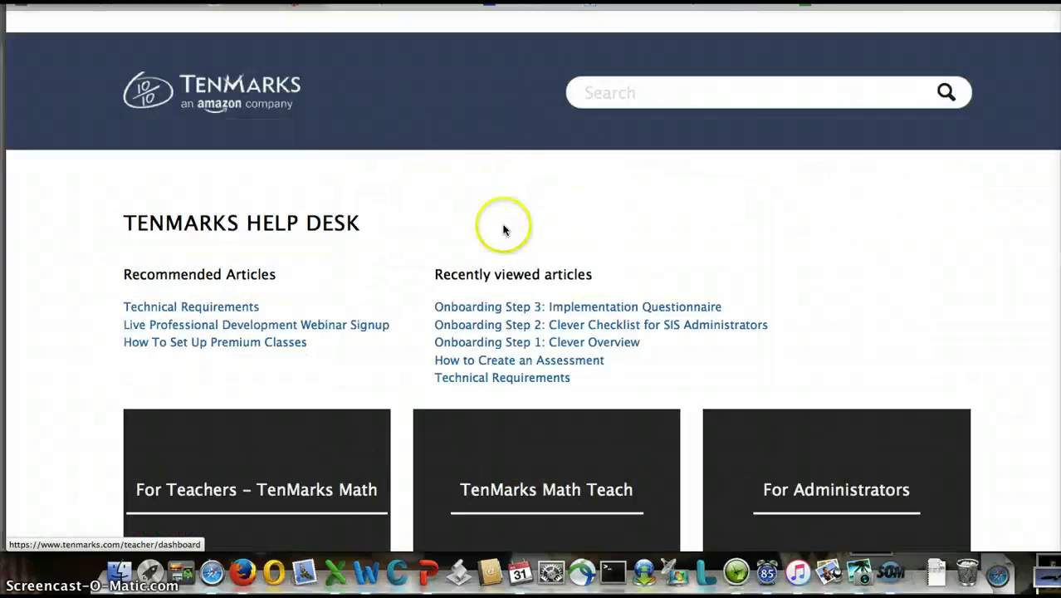